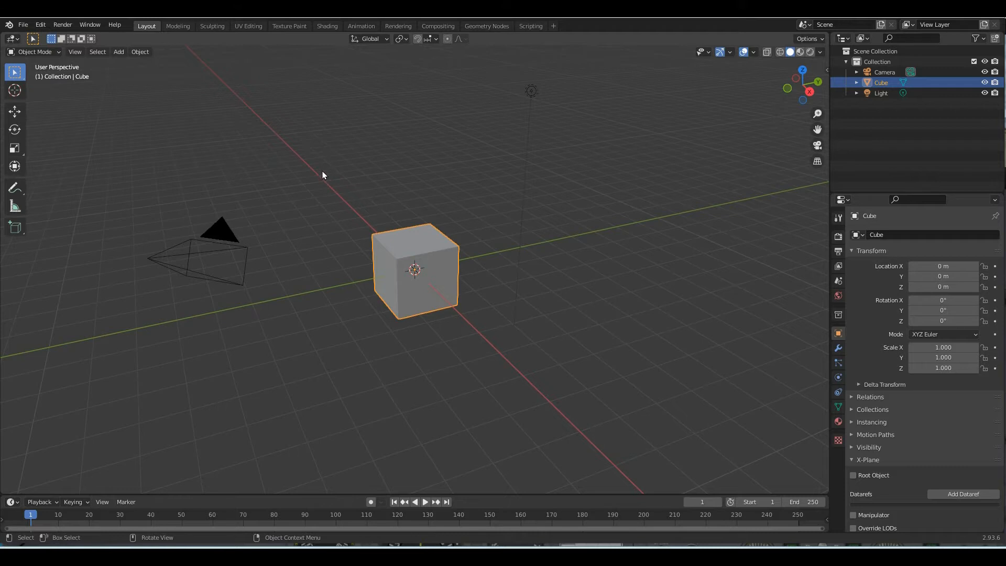
Step: Open Dash8_cockpit.blend from the Dash 8-102 aircraft's objects folder
click(23, 24)
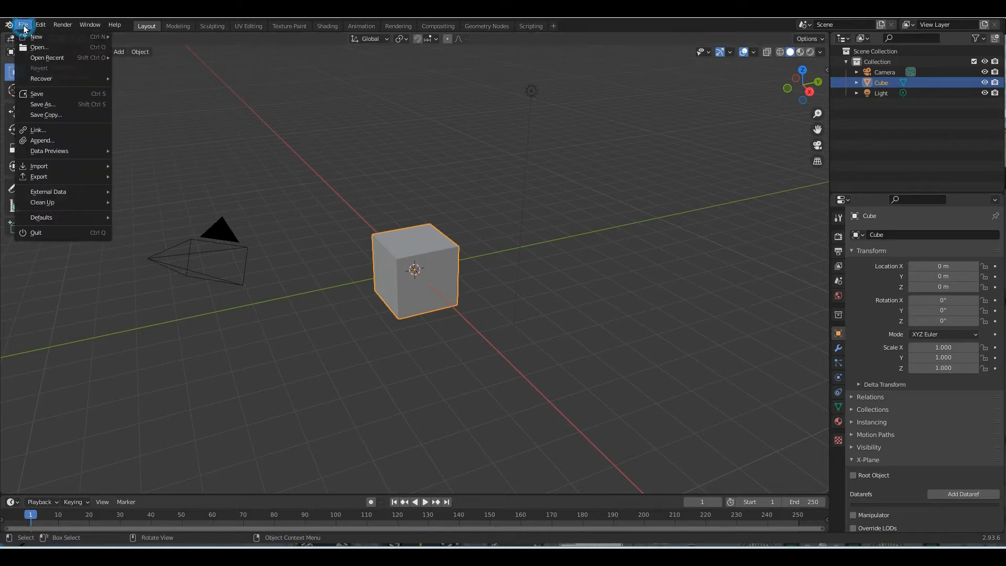
click(32, 48)
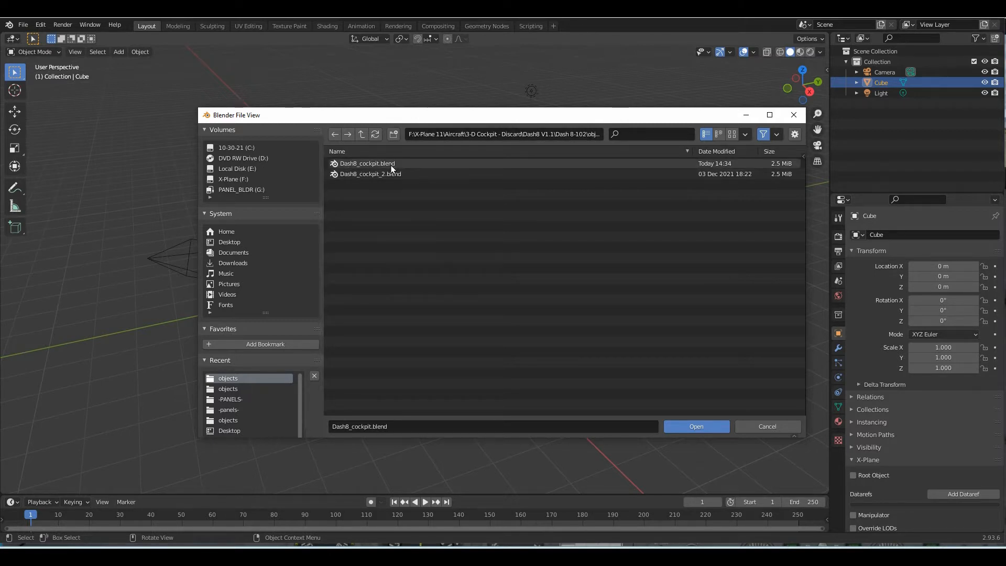
click(351, 164)
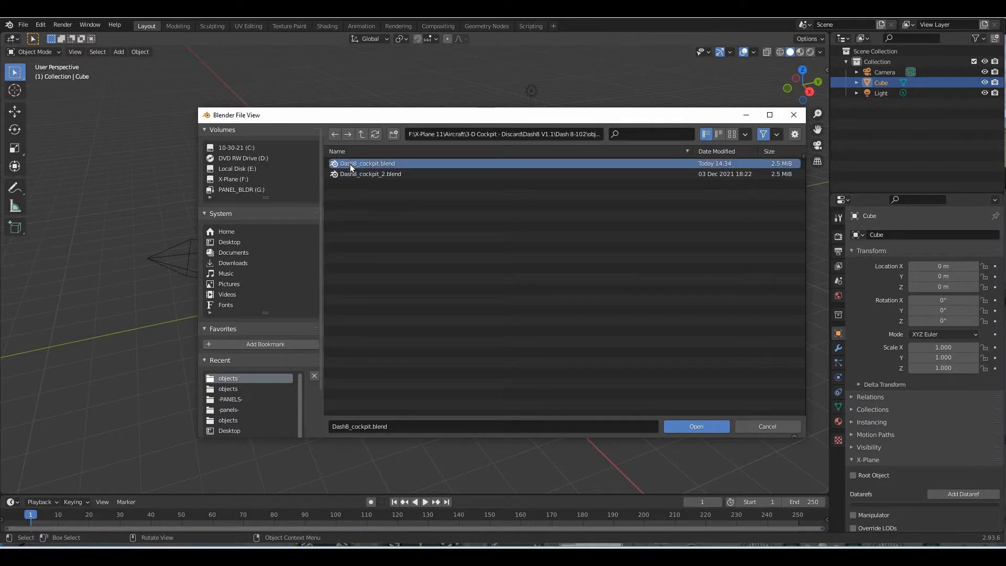
click(687, 428)
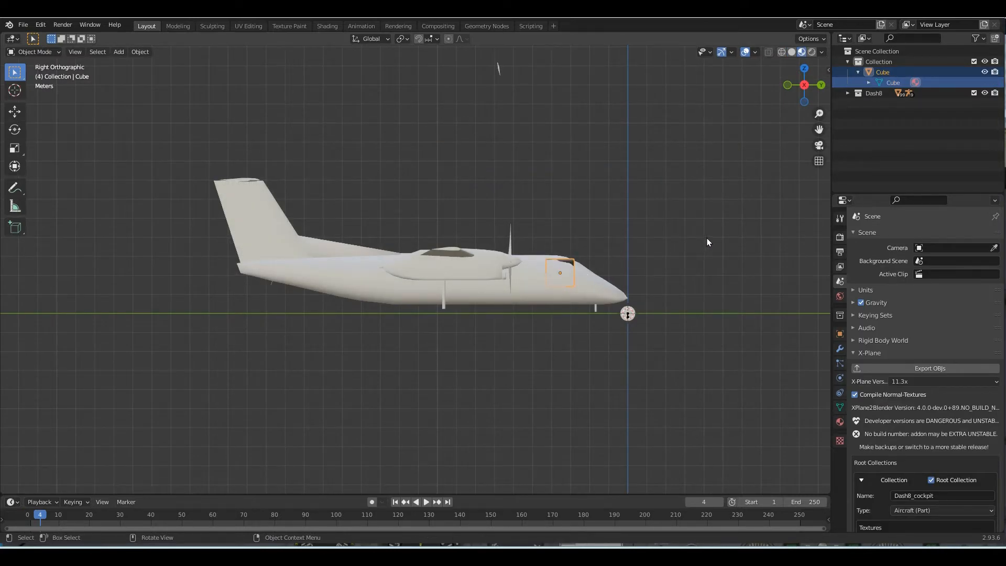
Step: Exclude the Dash8 collection from the view layer so only the cockpit cube is left in the right side view
middle_drag(707, 242, 723, 417)
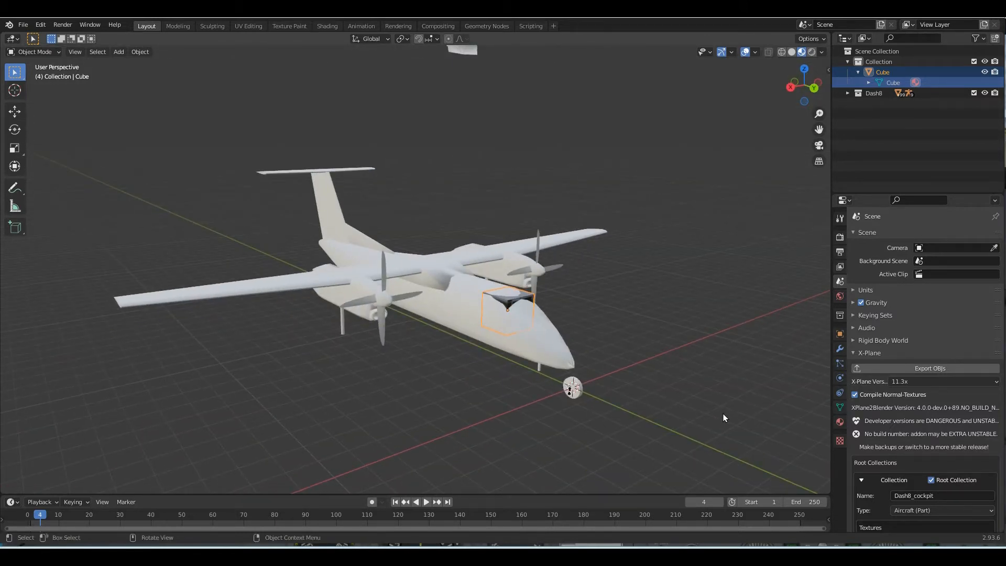
middle_drag(732, 370, 689, 350)
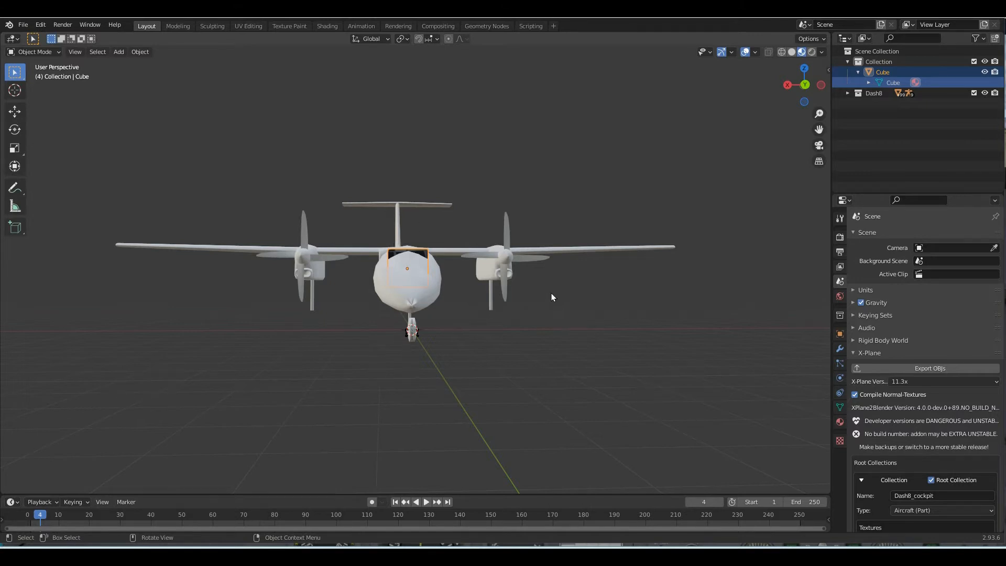
key(KP_3)
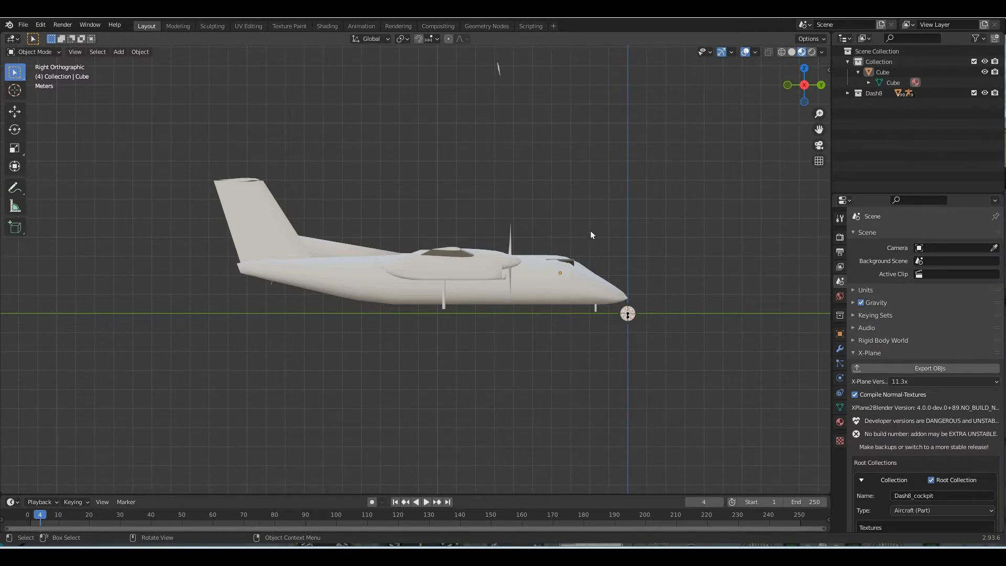
click(974, 93)
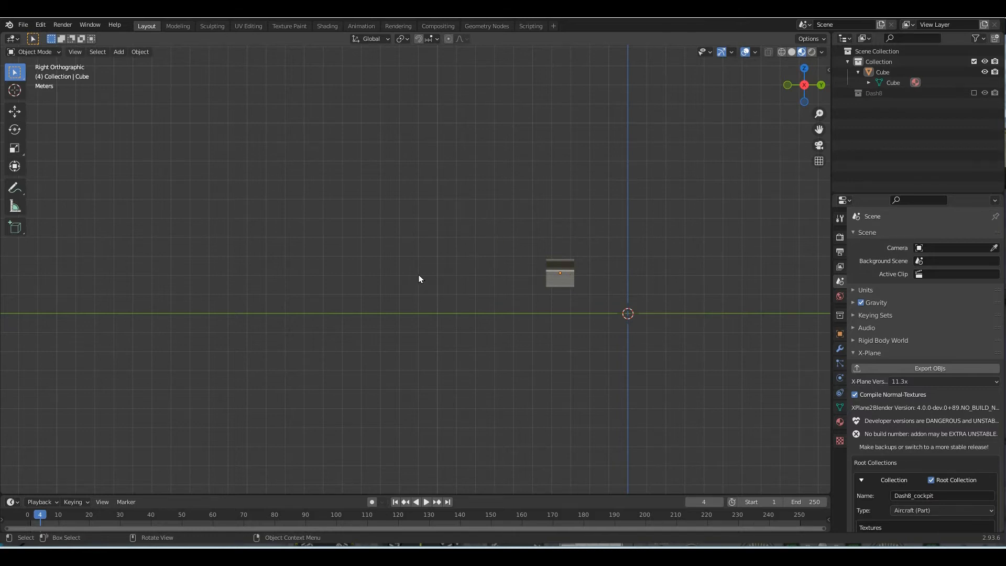
Step: Examine the instrument panel texture on the cube's front face in the front orthographic view
scroll(420, 279, down, 6)
scroll(474, 277, up, 5)
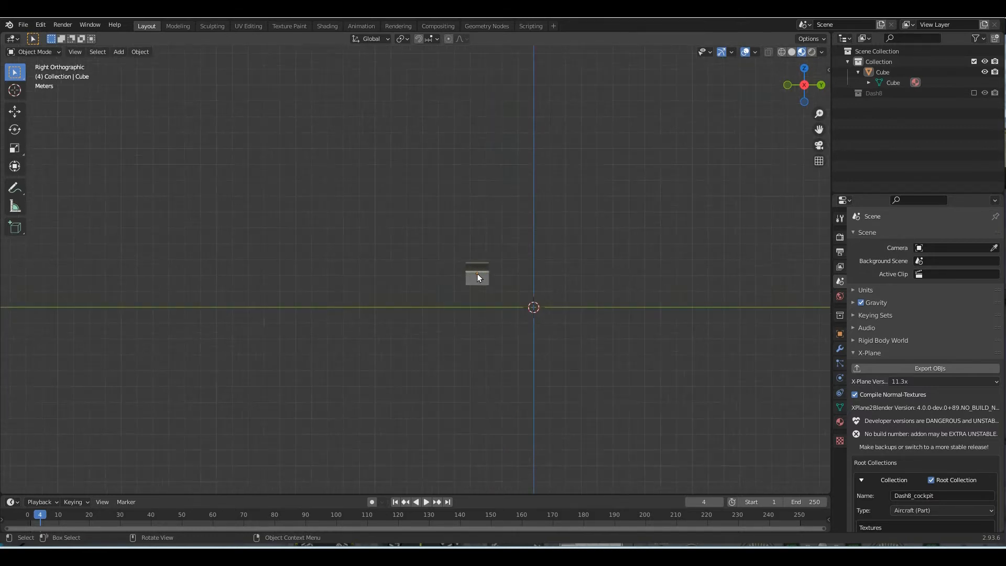
scroll(477, 273, up, 9)
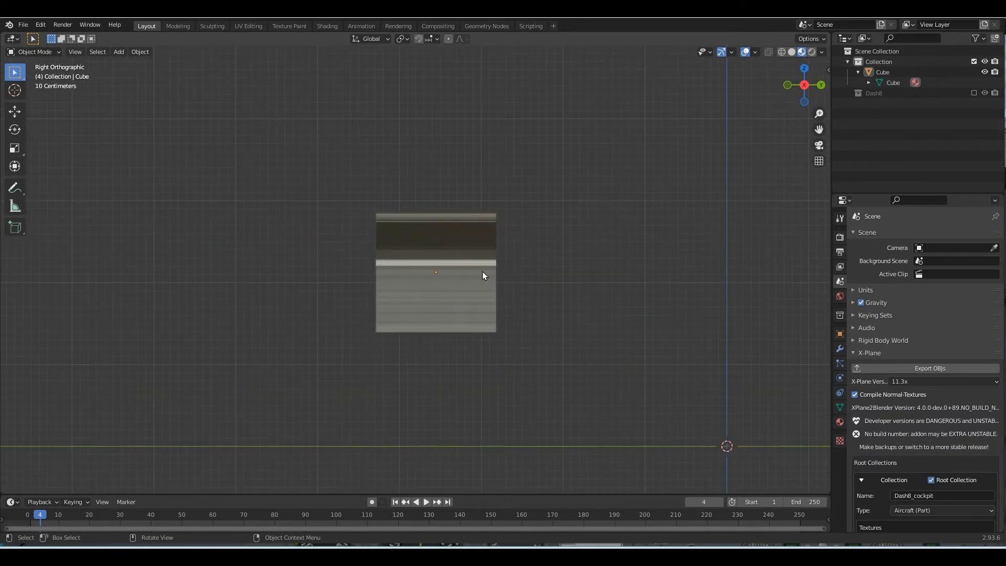
key(KP_1)
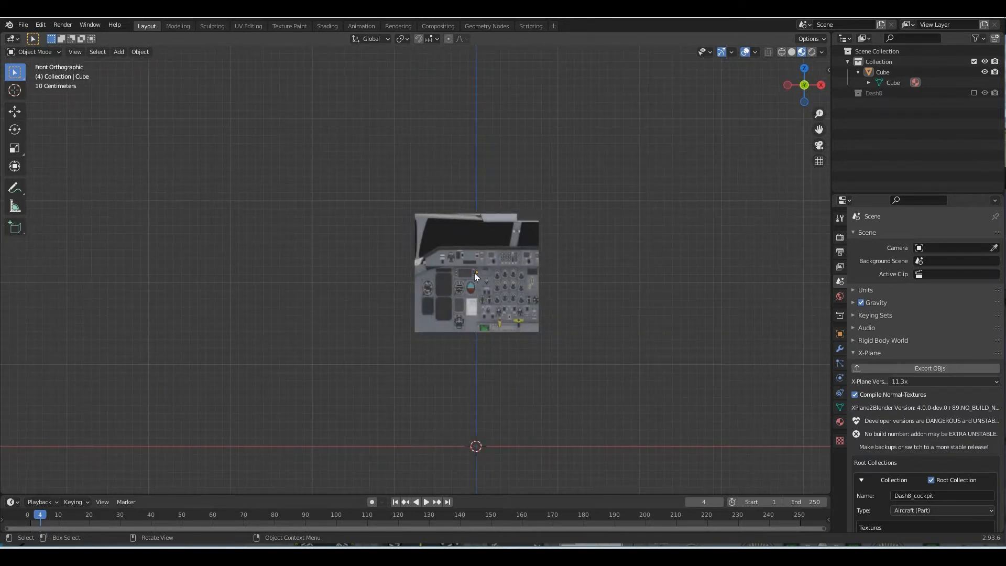
scroll(476, 273, up, 7)
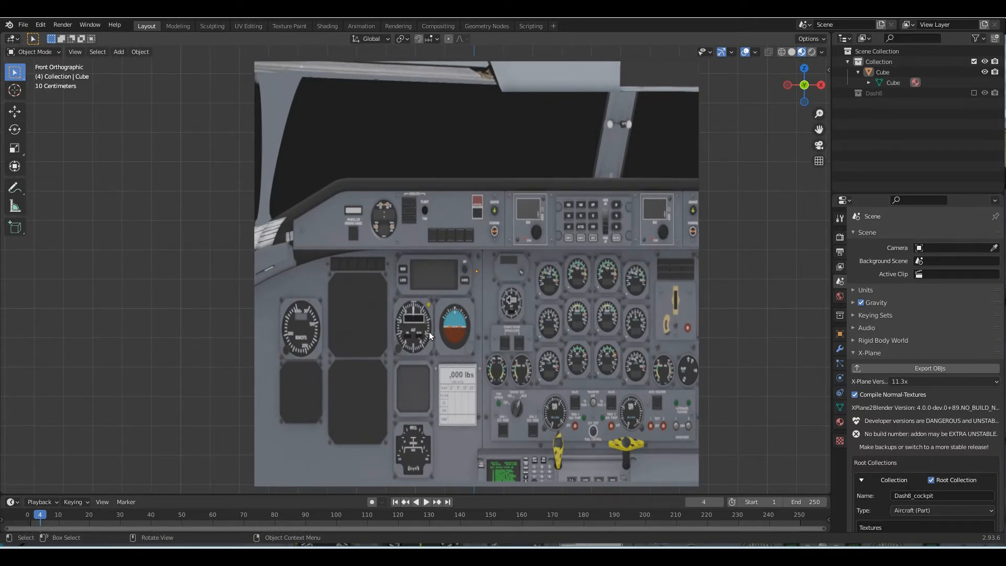
scroll(442, 318, down, 3)
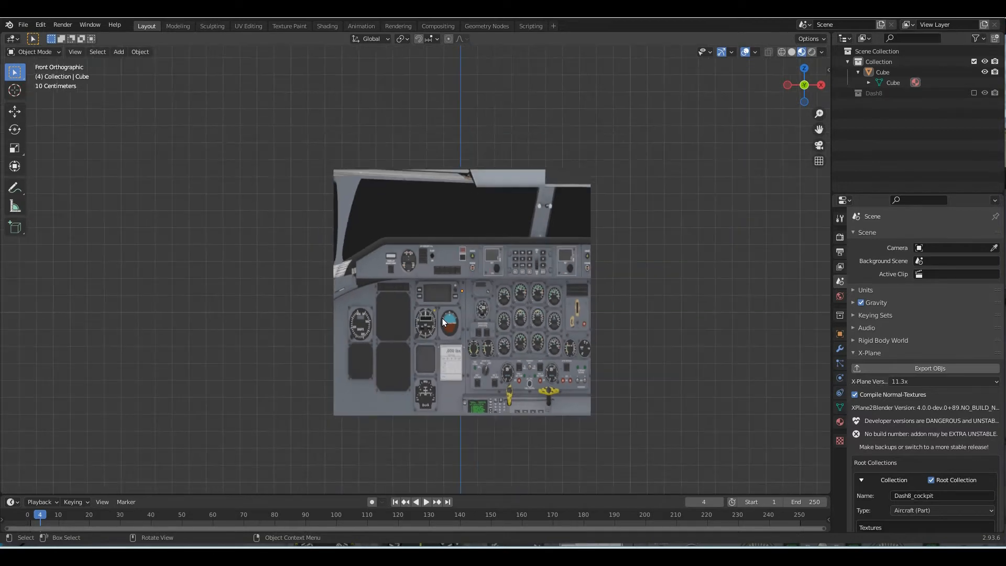
scroll(443, 320, down, 2)
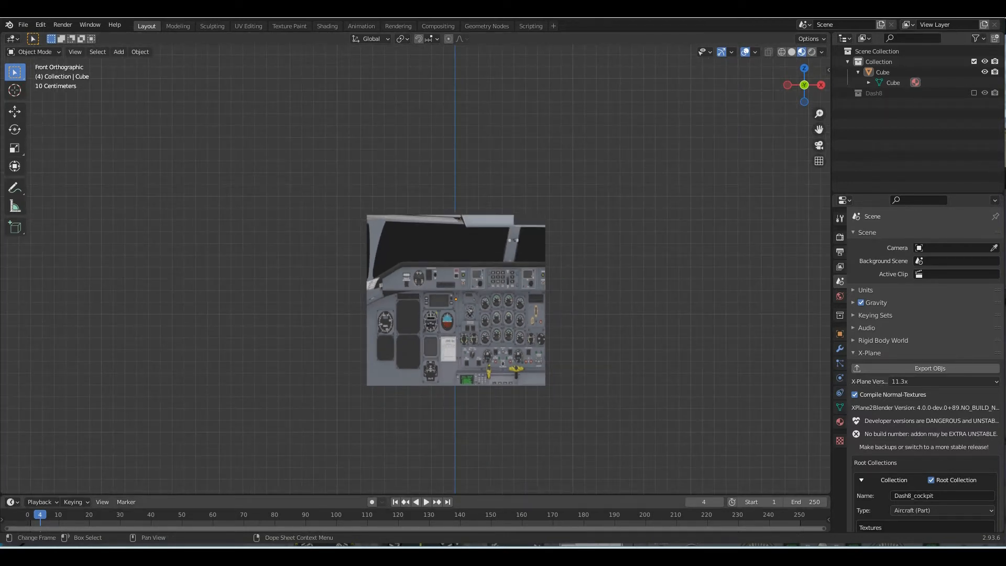
scroll(448, 306, up, 3)
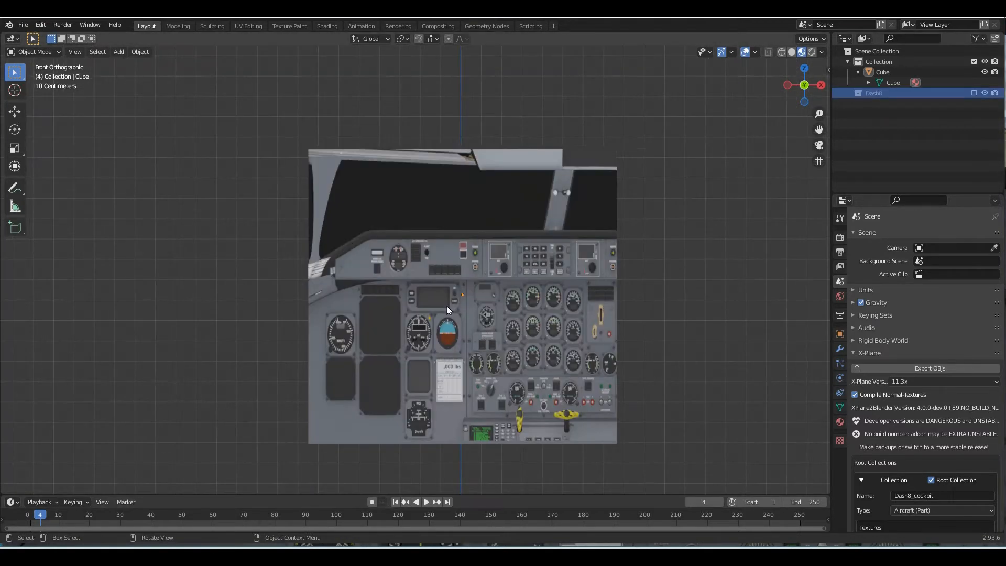
scroll(447, 307, up, 1)
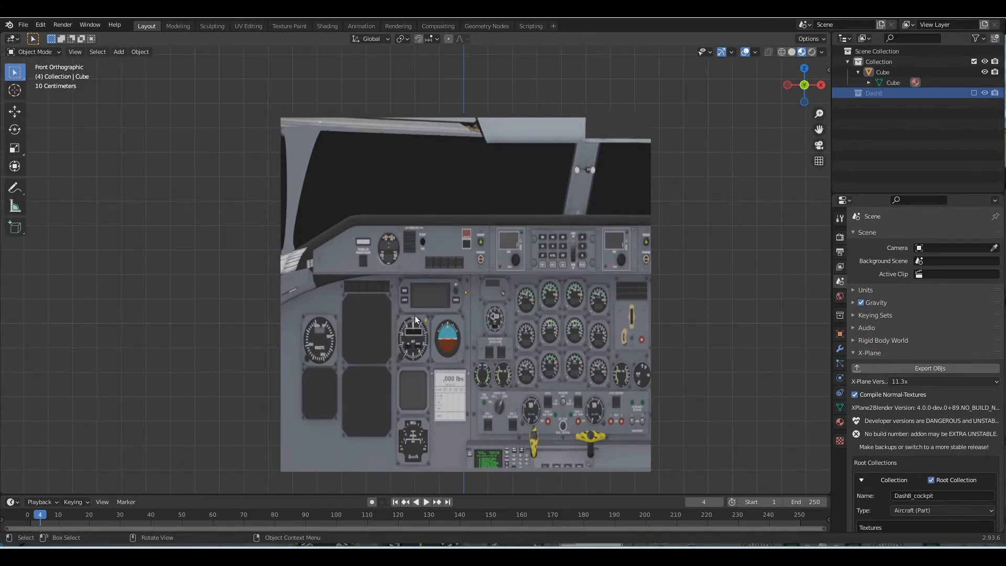
Step: Scale the cockpit cube along its X axis to about 0.983 to widen the instrument panel
click(869, 75)
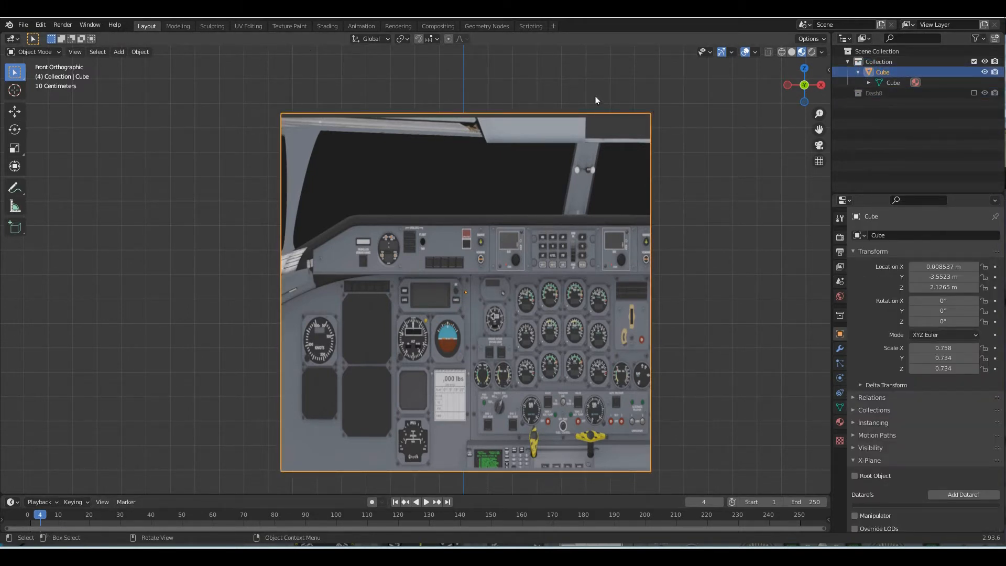
click(15, 149)
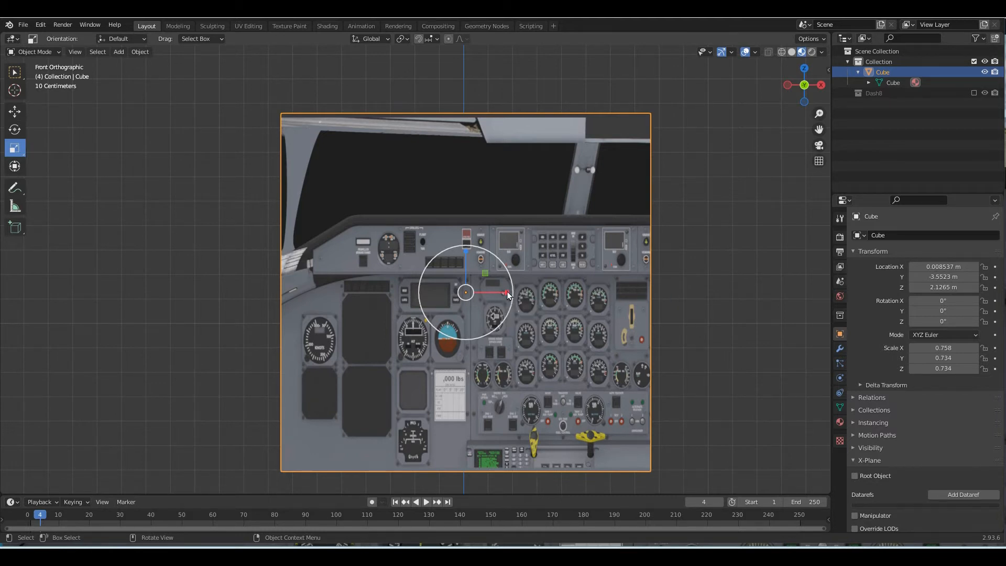
mouse_move(508, 295)
mouse_down()
mouse_move(558, 277)
mouse_move(511, 291)
mouse_move(523, 294)
mouse_up()
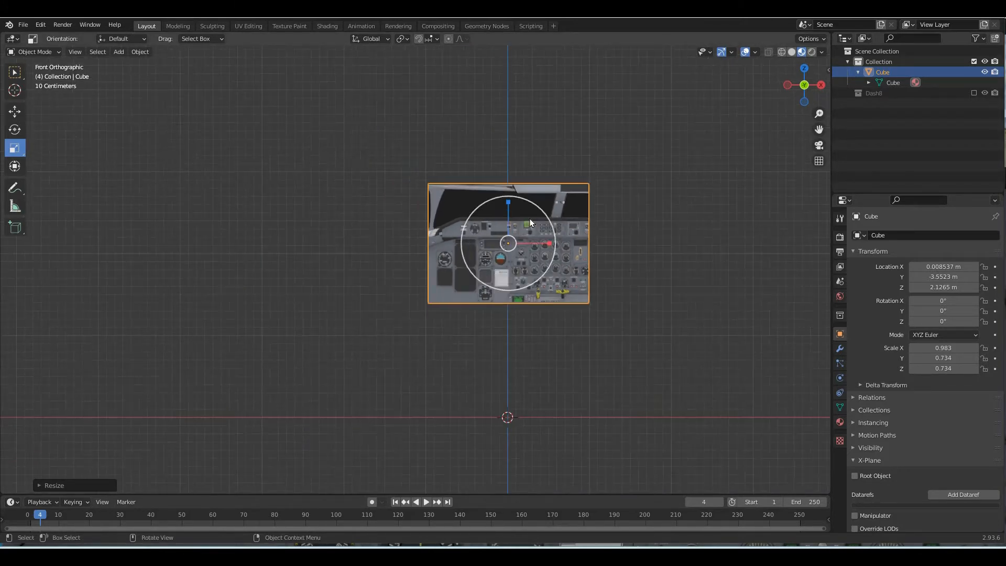
Step: Inspect the widened cube from several angles and re-enable the Dash8 collection in the view layer
middle_drag(667, 231, 678, 307)
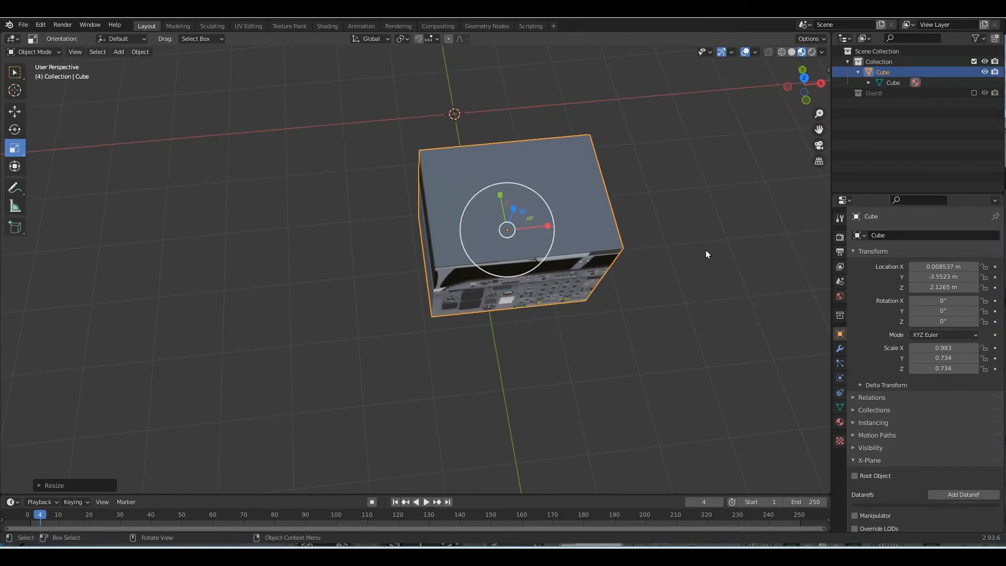
middle_drag(707, 255, 640, 173)
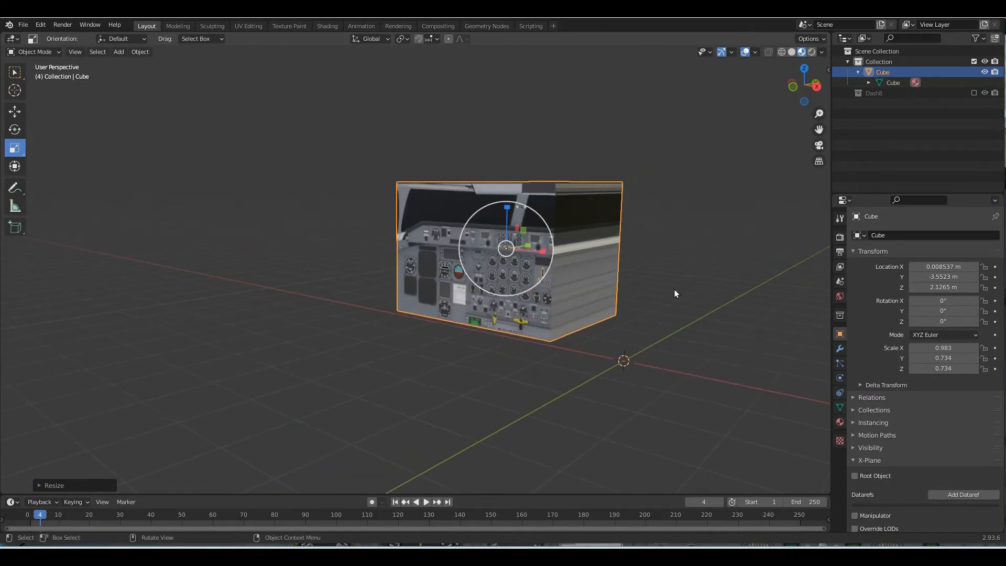
key(KP_3)
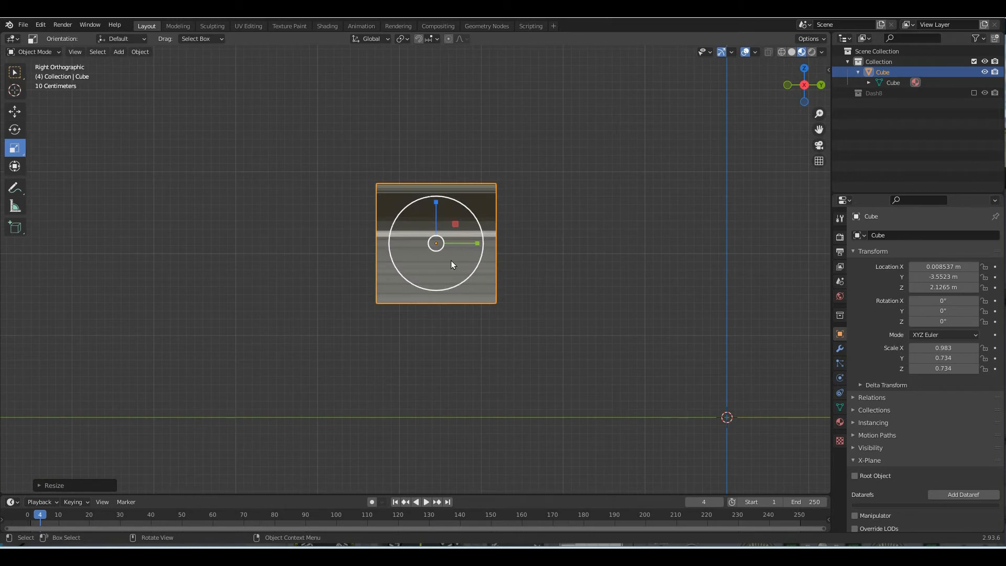
scroll(719, 225, down, 6)
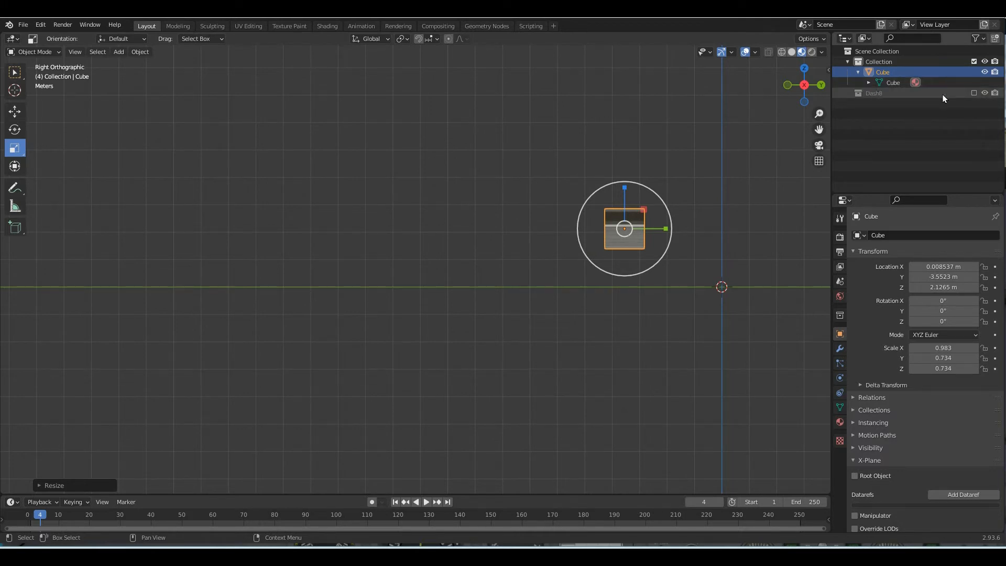
click(972, 93)
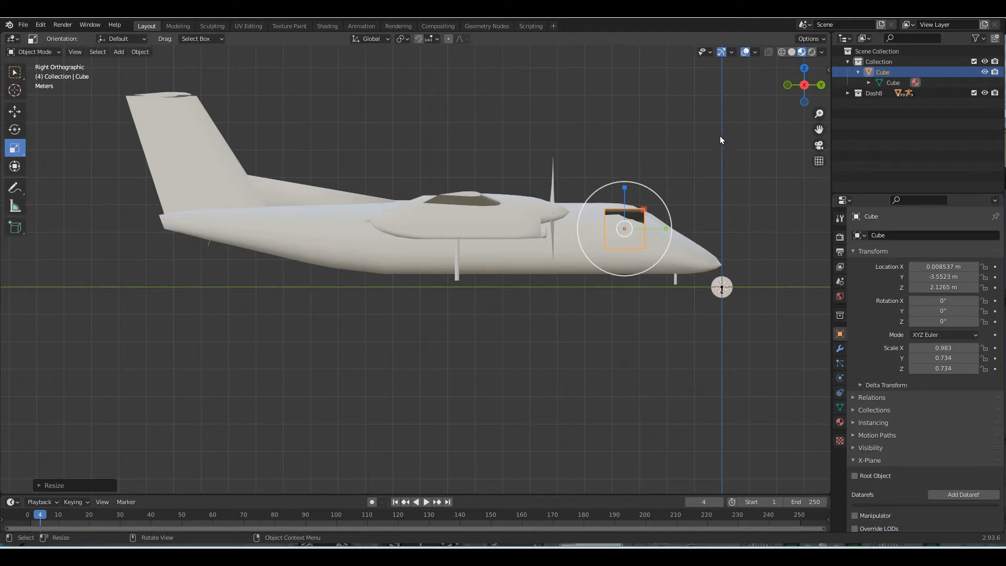
Step: Check the cube's fit inside the fuselage and export the scene's X-Plane OBJs
middle_drag(766, 153, 688, 202)
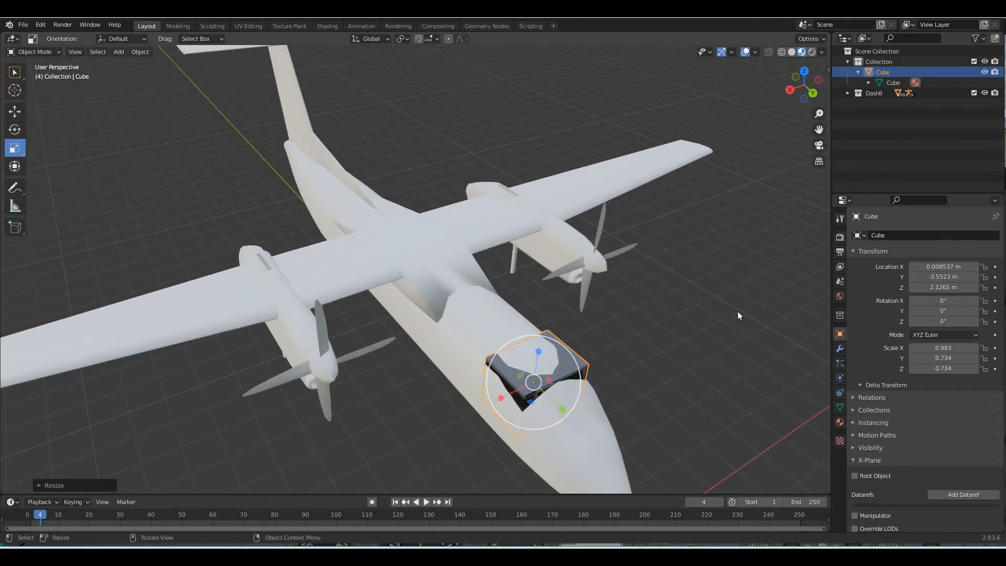
middle_drag(737, 312, 734, 278)
middle_drag(509, 366, 571, 377)
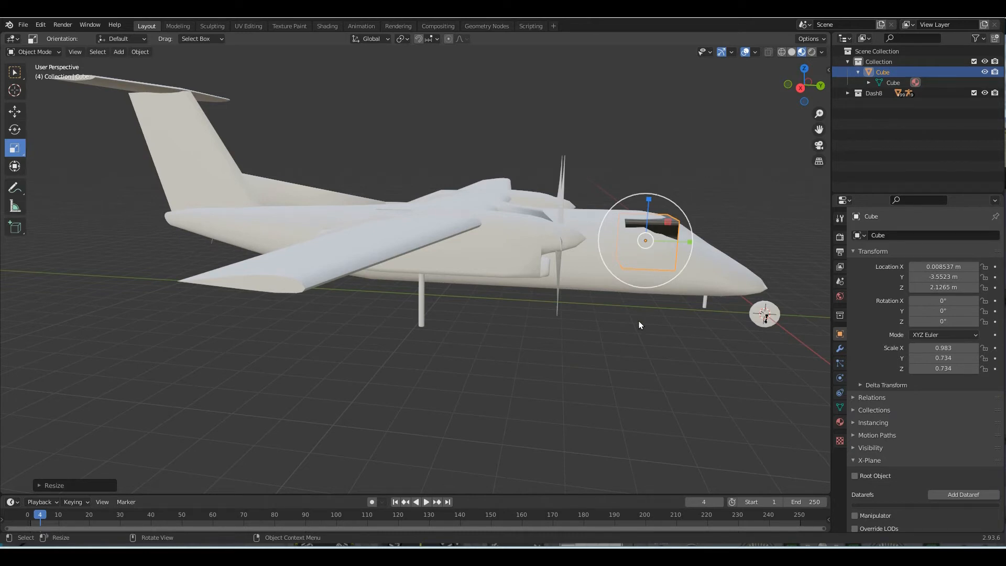
click(841, 284)
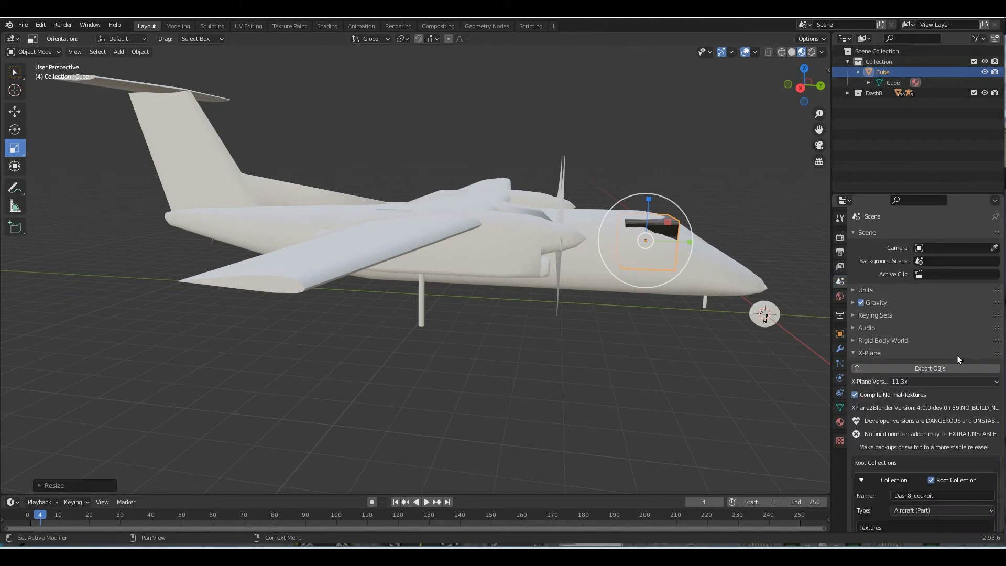
click(920, 369)
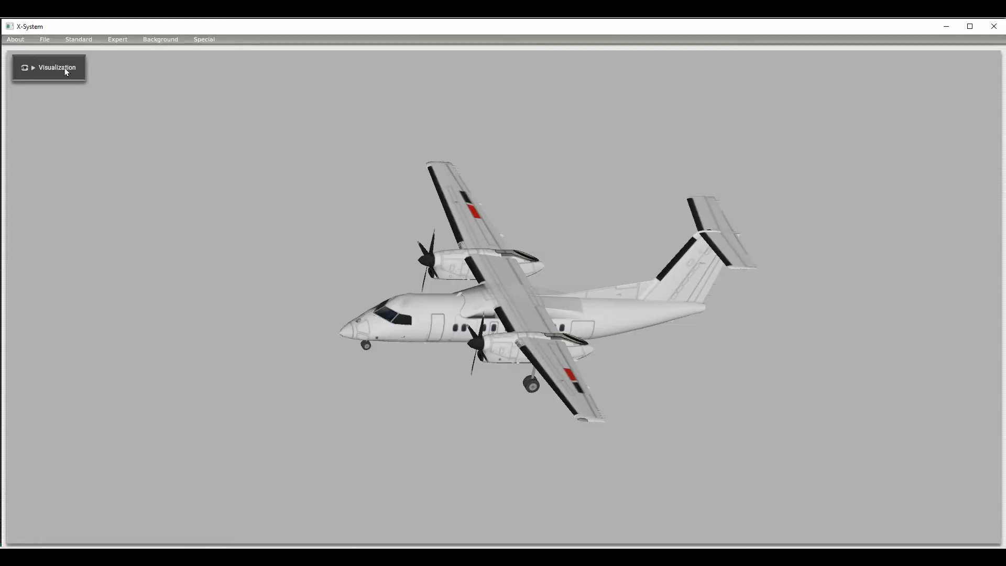
Step: In Plane Maker, remove the Dash8_cockpit.obj entry from the aircraft's misc objects and close the object list
click(45, 40)
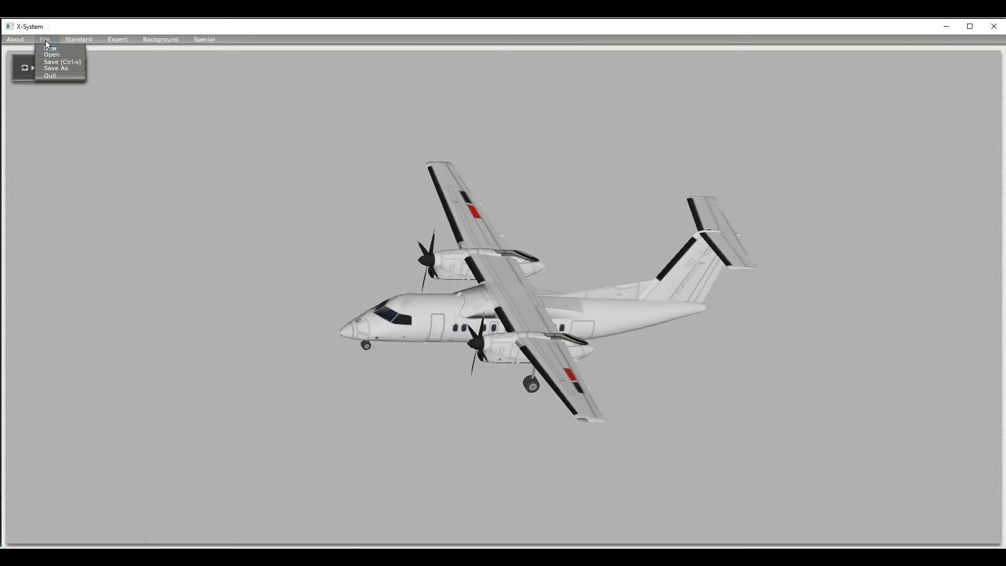
click(46, 40)
click(79, 41)
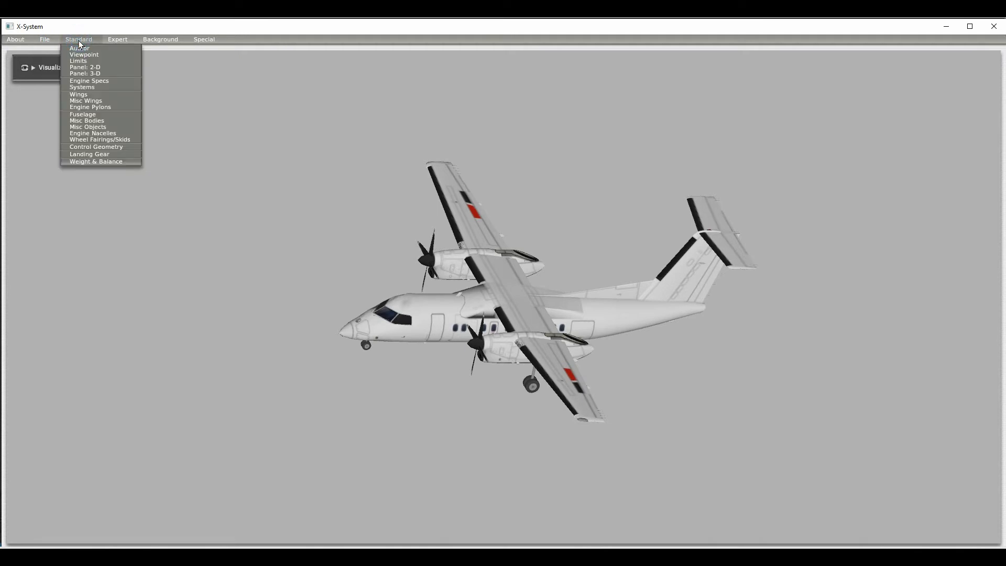
click(108, 128)
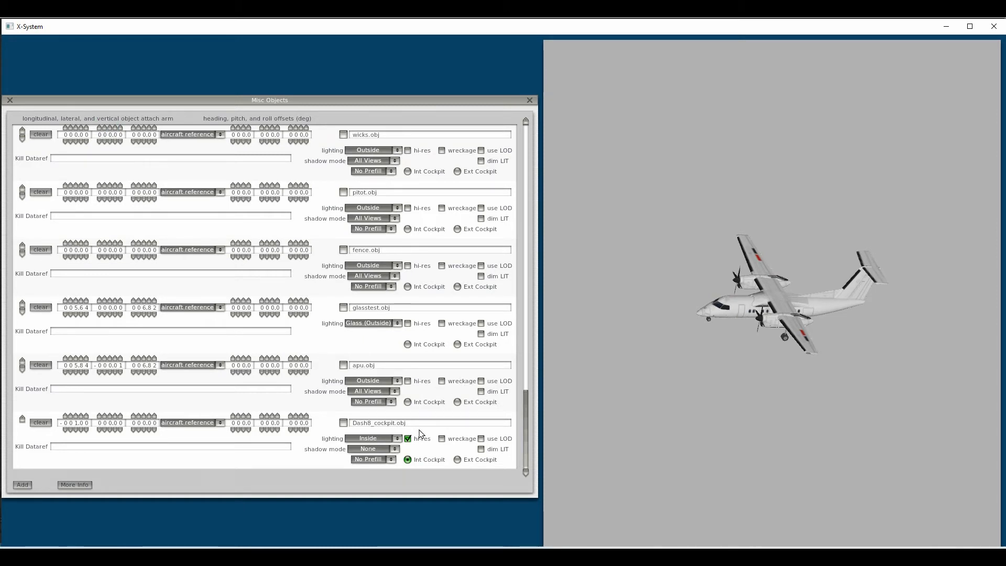
click(44, 423)
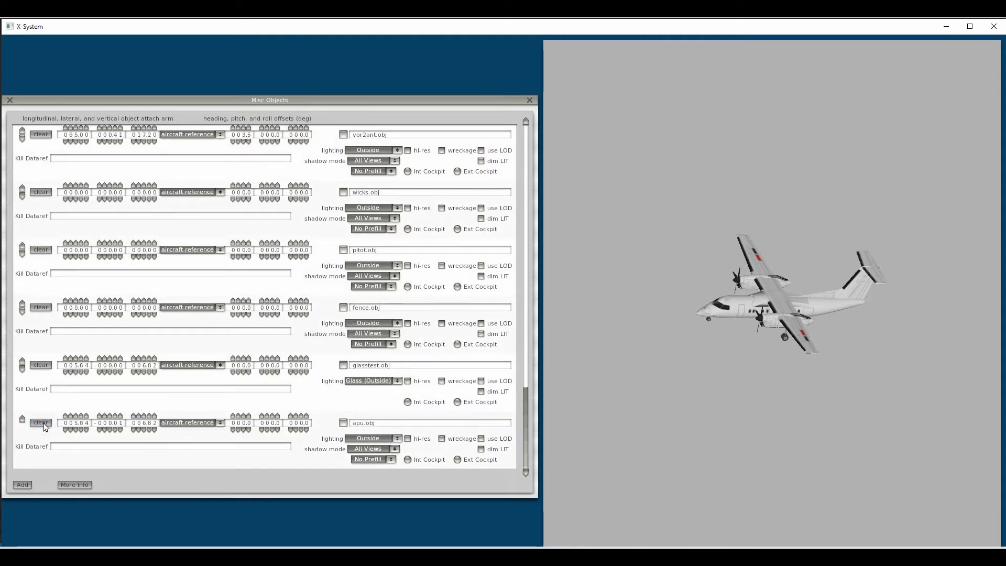
click(10, 100)
Step: Save the aircraft file with the cockpit object removed
click(45, 40)
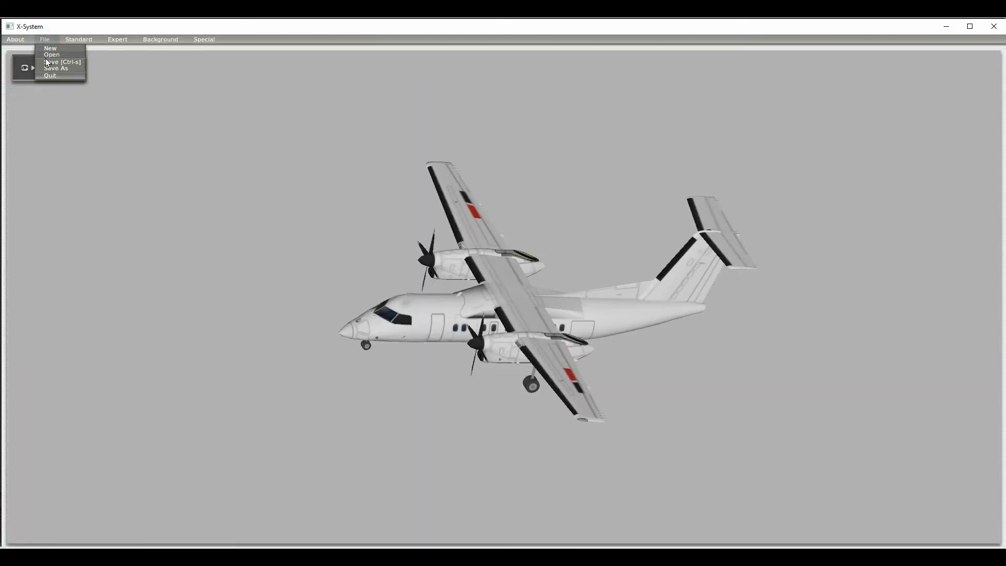
click(49, 62)
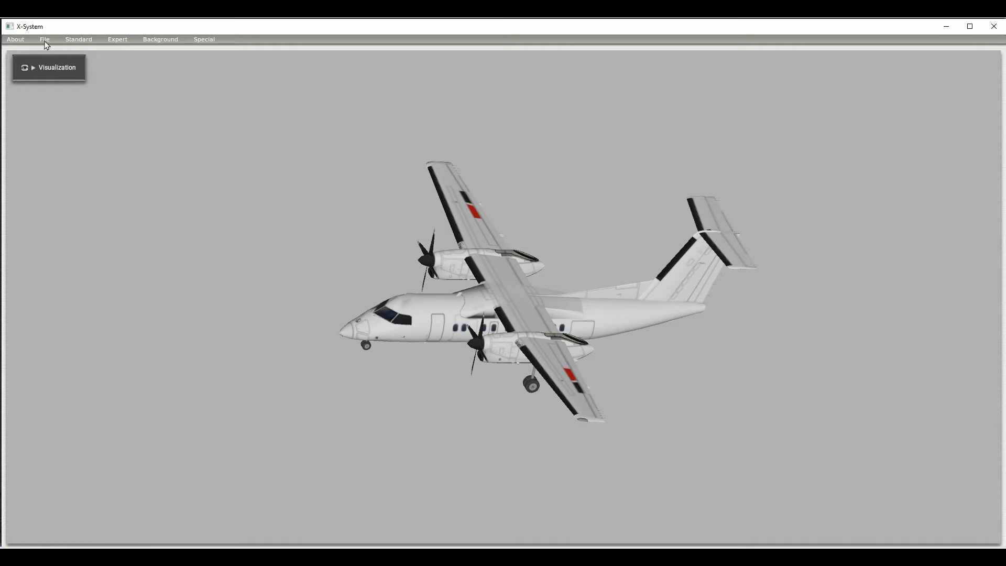
click(45, 40)
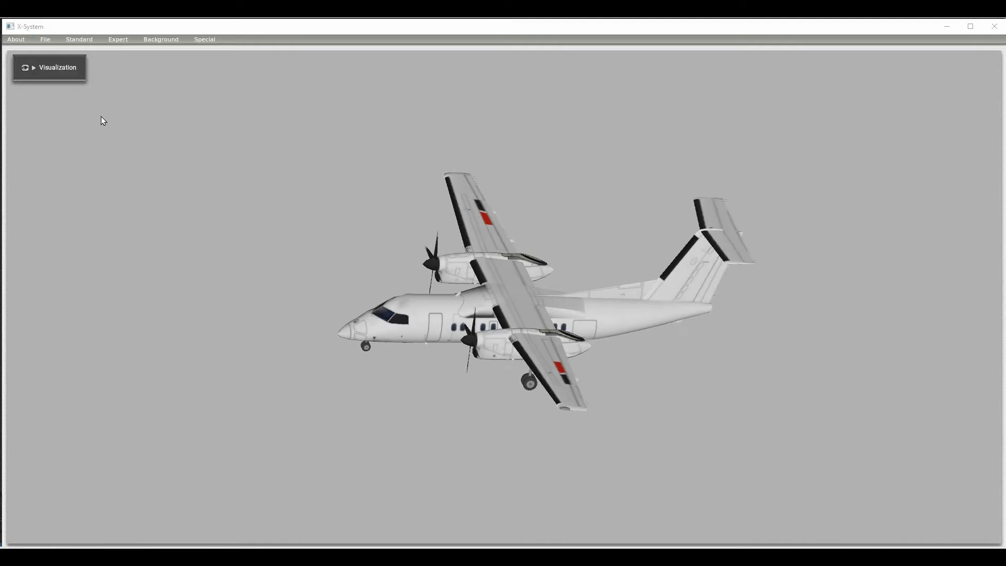
Step: Reopen Dash8.acf from the Dash 8-102 folder without saving changes to the currently loaded aircraft
click(43, 40)
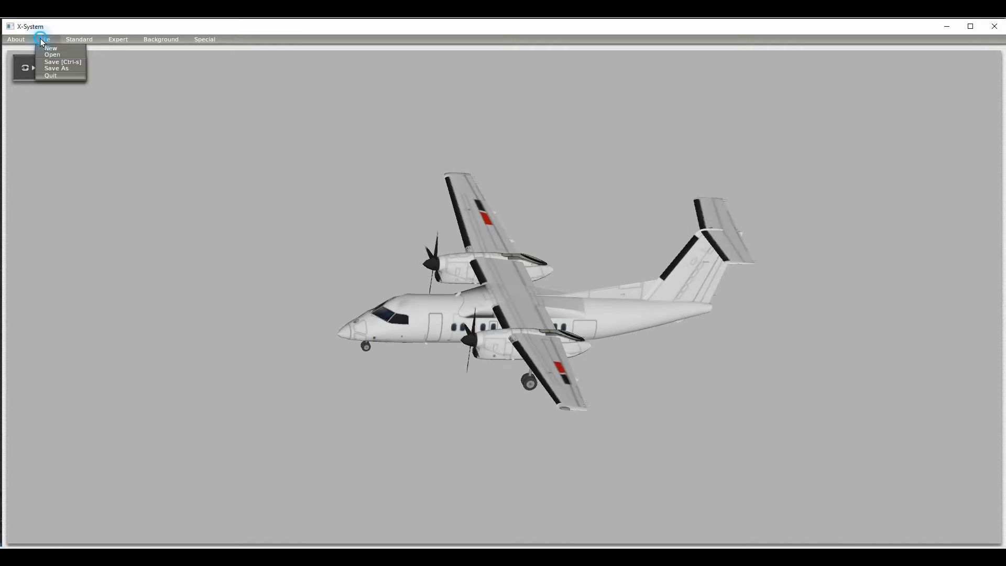
click(49, 55)
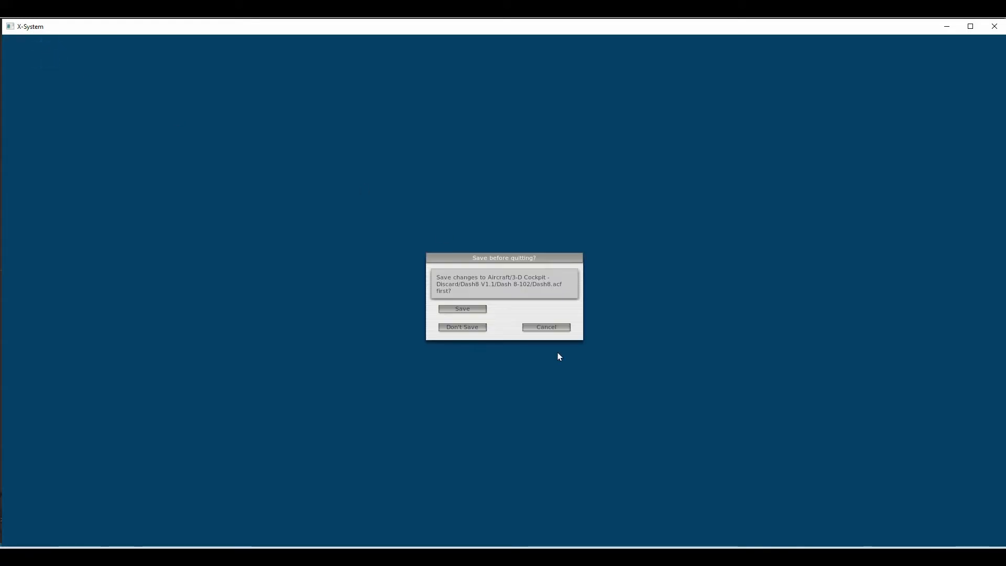
click(468, 329)
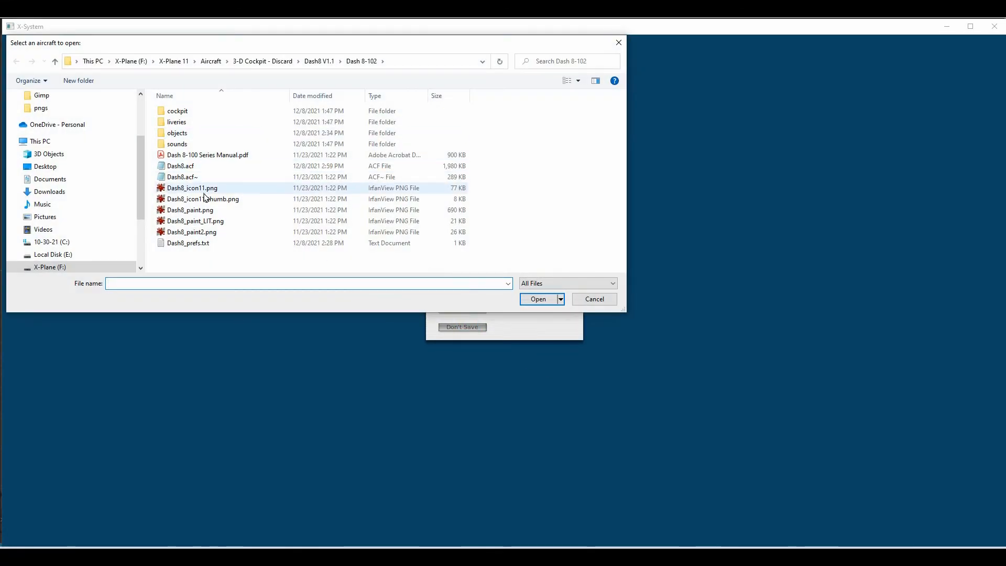
click(174, 166)
click(538, 299)
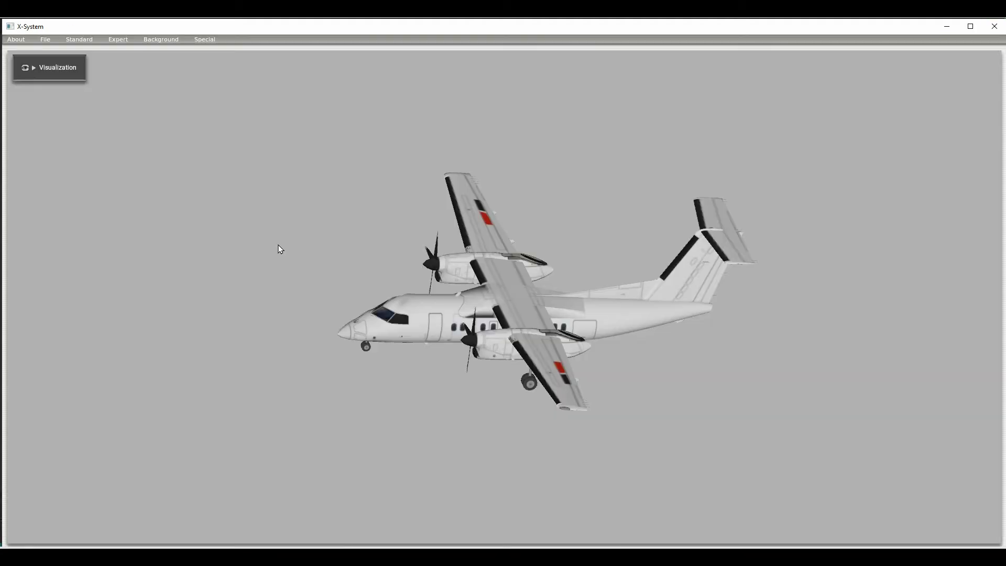
Step: Add a new empty entry at the end of the aircraft's misc objects list
click(82, 43)
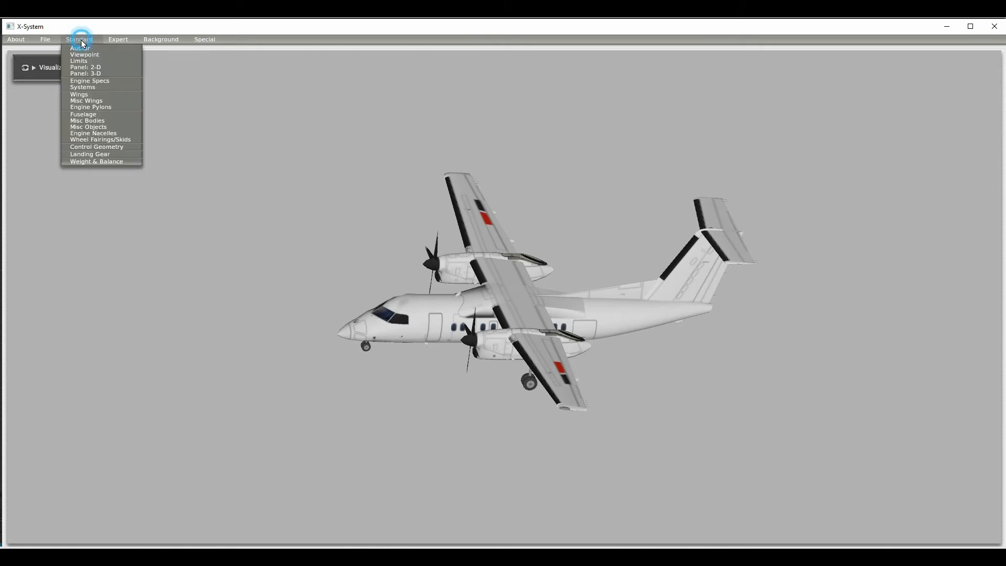
click(111, 126)
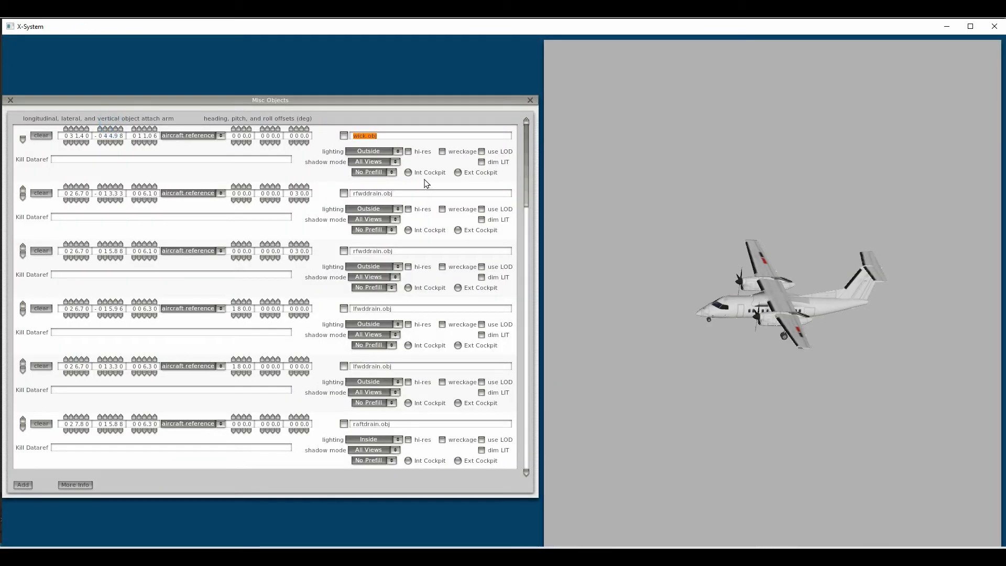
drag(526, 191, 464, 488)
click(23, 484)
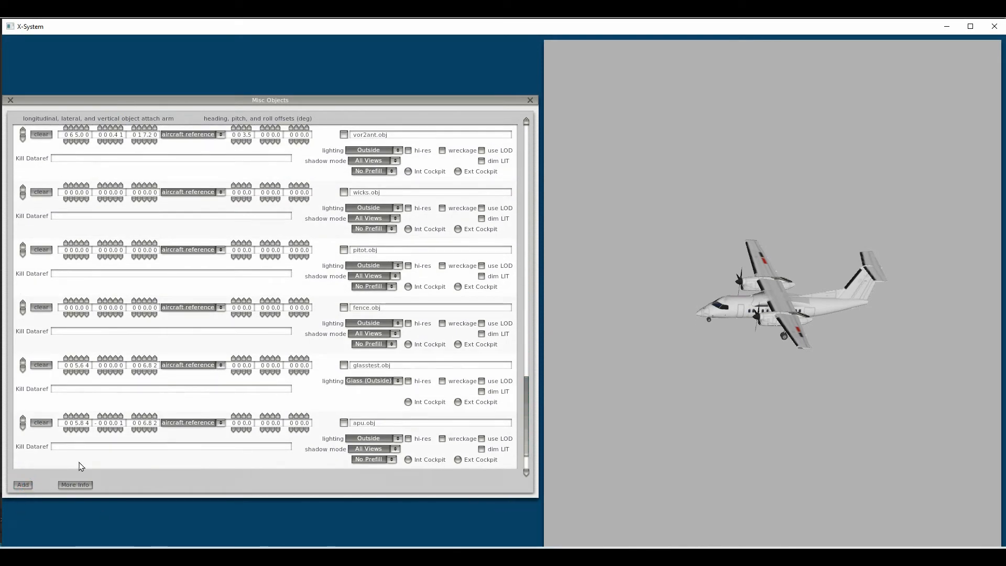
scroll(530, 411, down, 1)
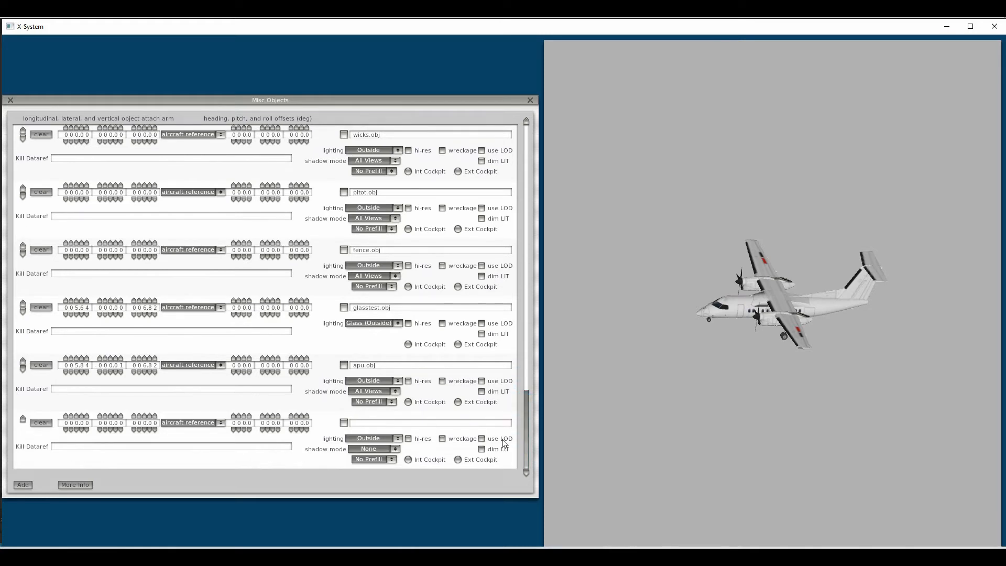
Step: Attach the most recently modified Dash8_cockpit.obj from the aircraft's objects folder to the new misc object entry
click(344, 423)
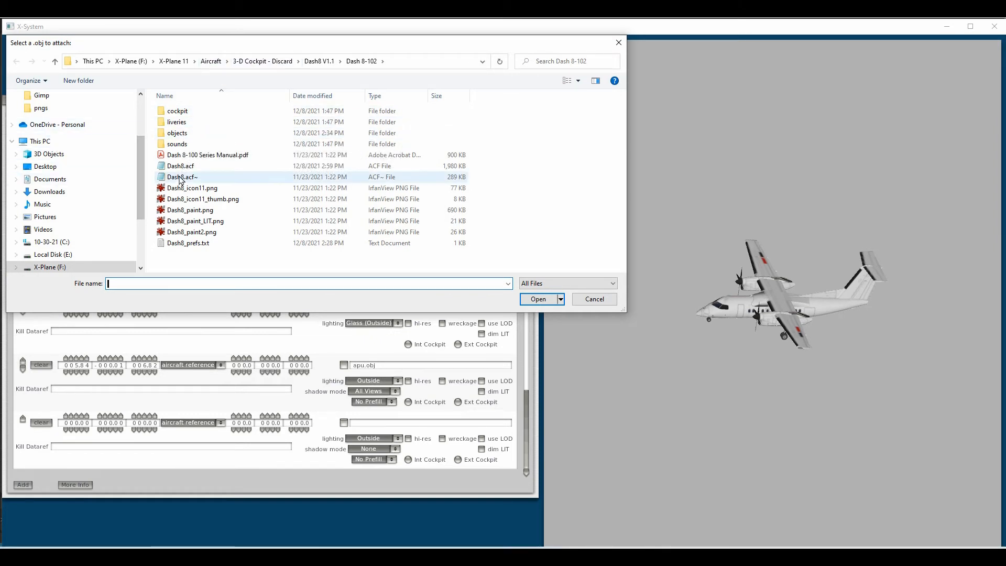
double_click(173, 133)
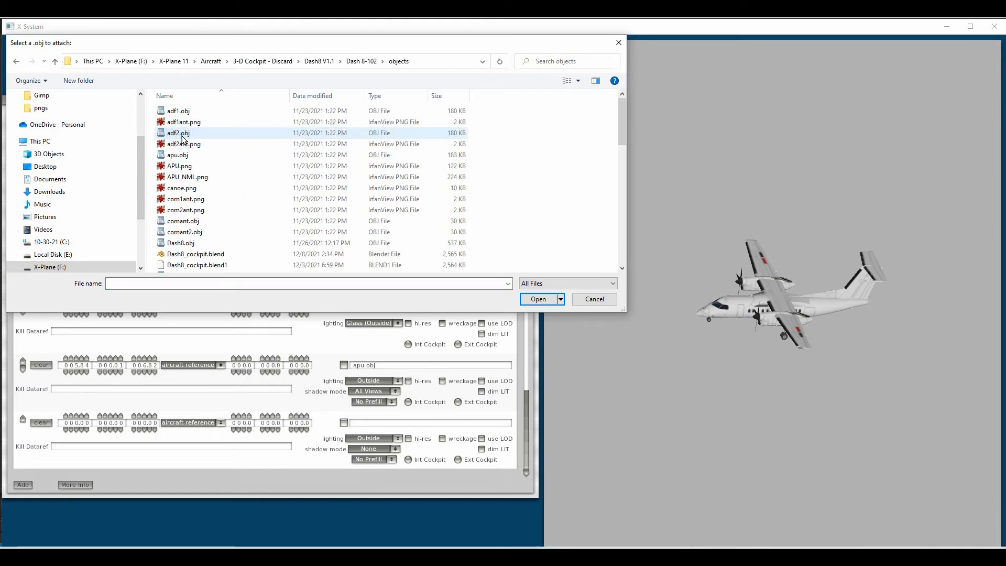
click(338, 96)
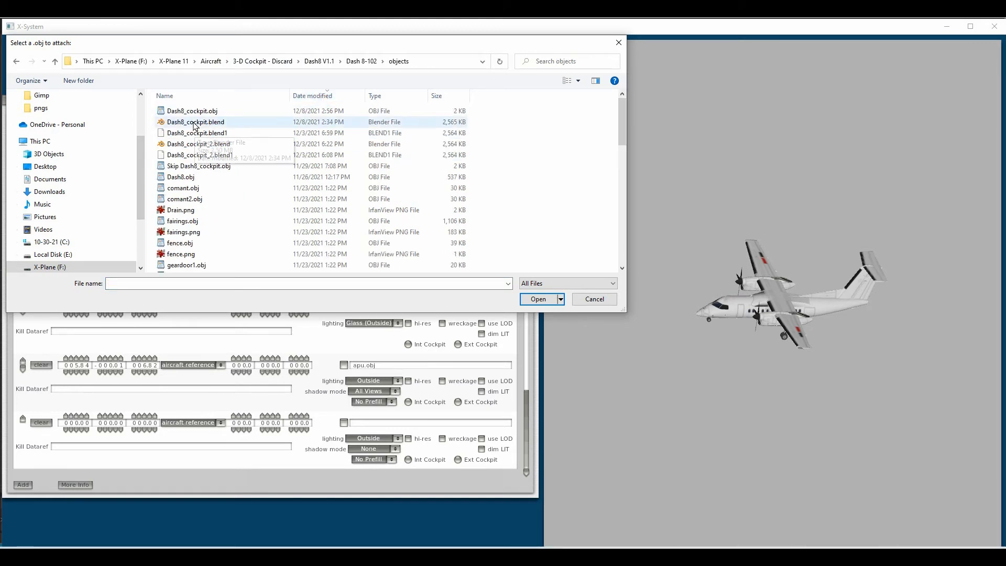
click(168, 111)
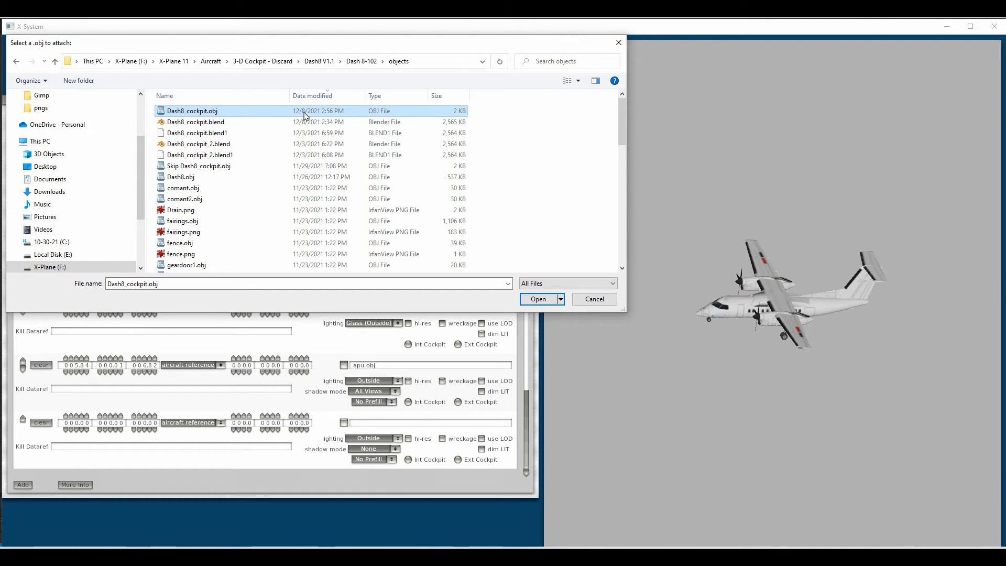
click(538, 299)
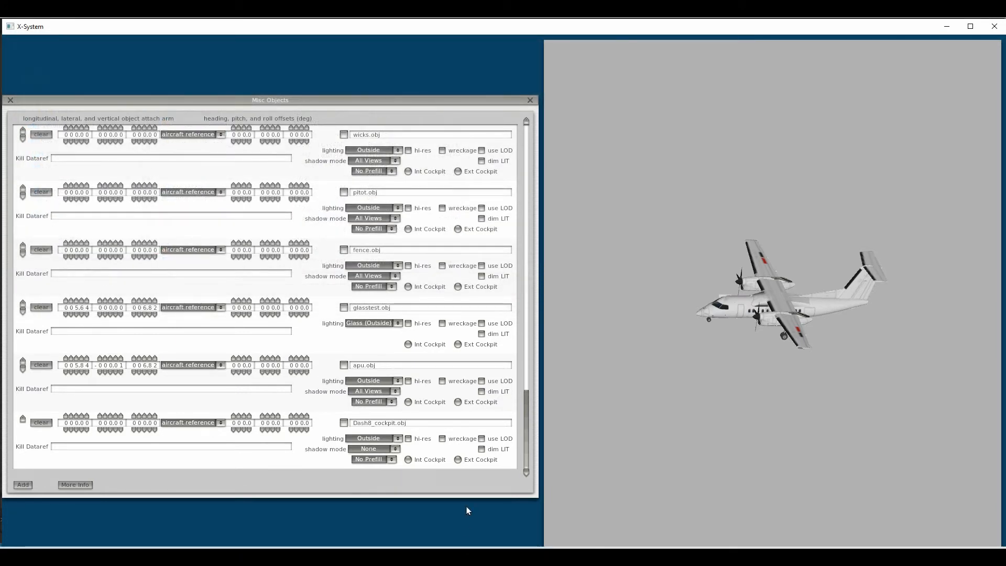
Step: Flag Dash8_cockpit.obj as interior cockpit and hi-res, close the misc objects list and save the aircraft
click(408, 460)
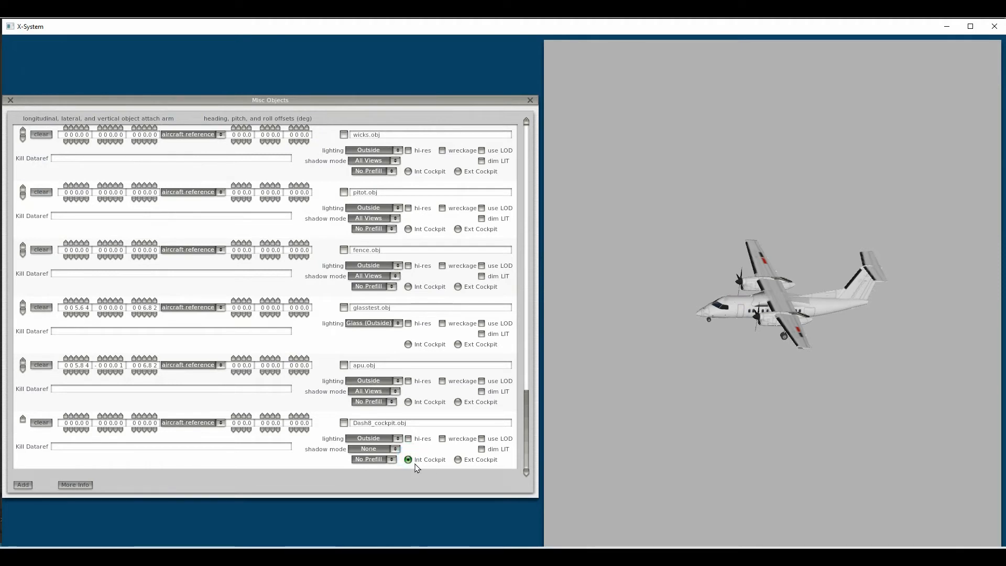
click(409, 438)
click(10, 100)
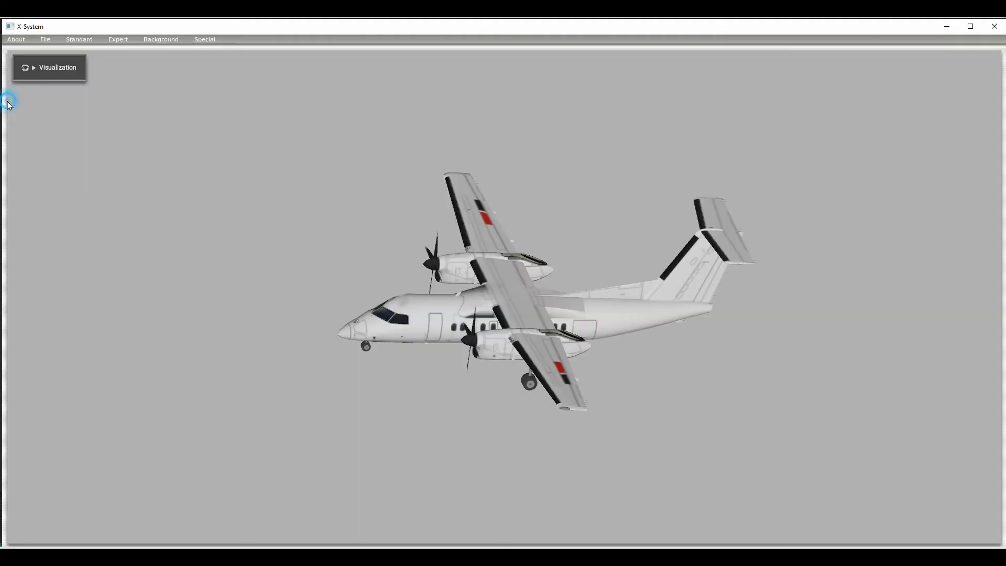
click(45, 40)
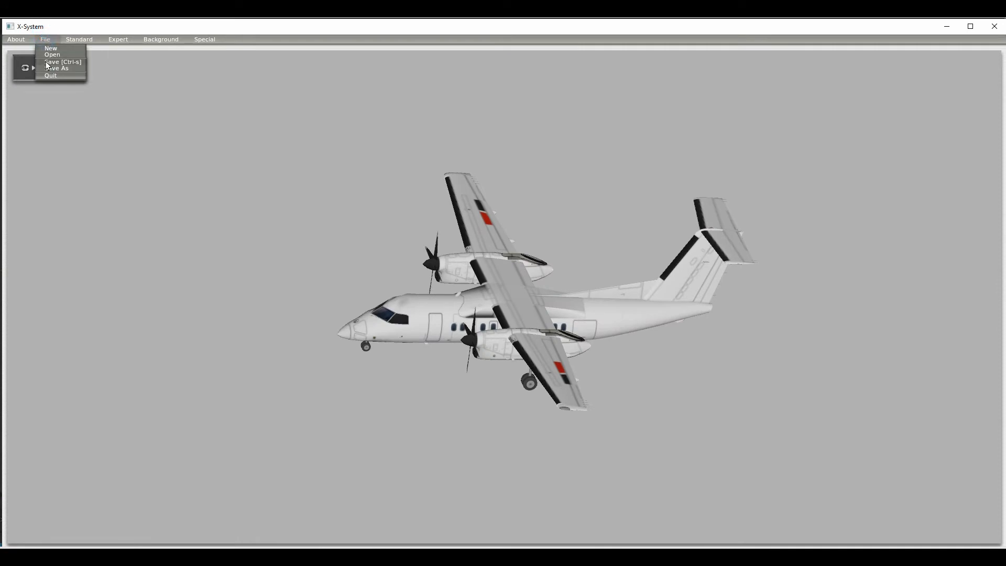
click(45, 61)
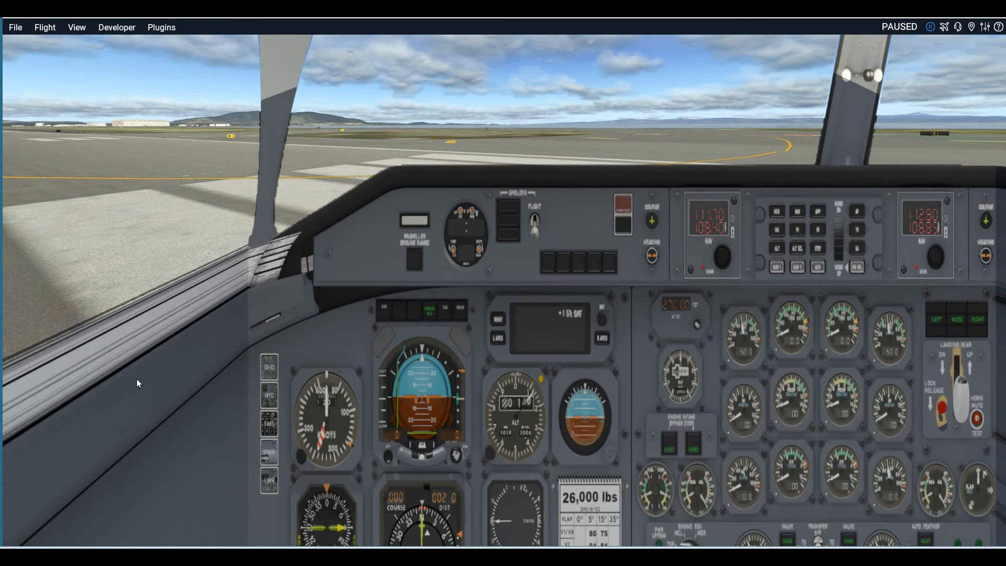
Step: In X-Plane, reload the current aircraft and widen the pilot's view of the cockpit panel
click(118, 30)
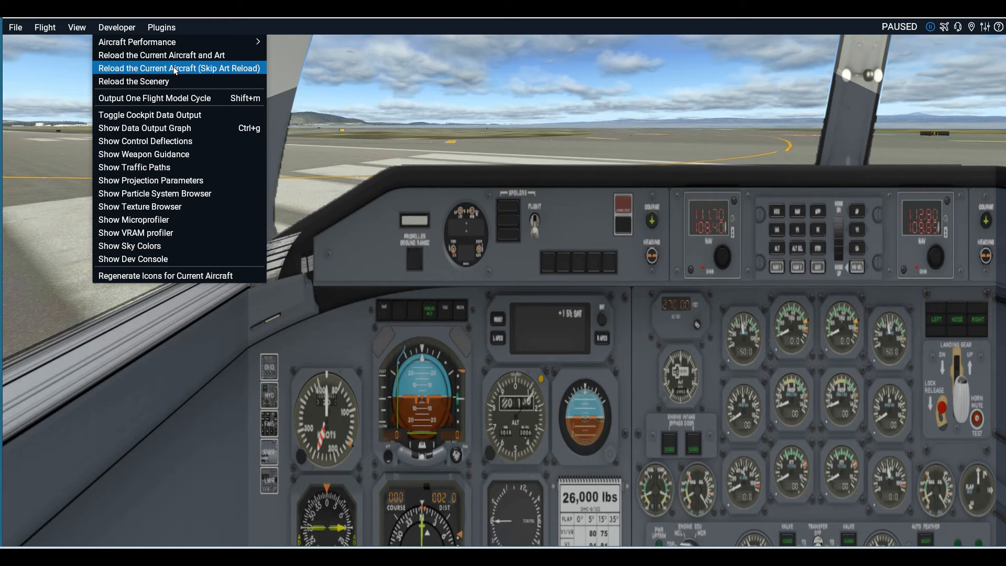
click(167, 363)
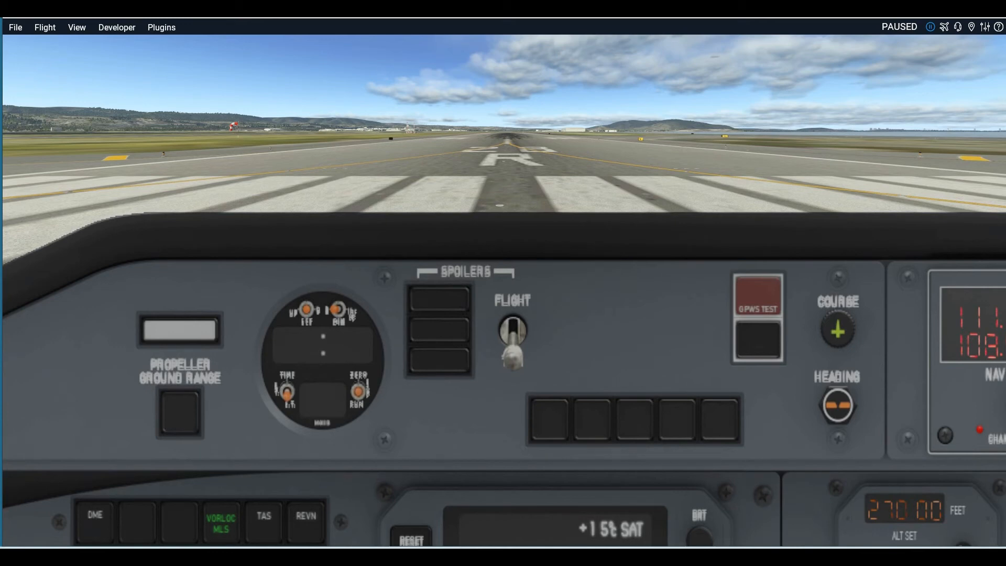
key(comma)
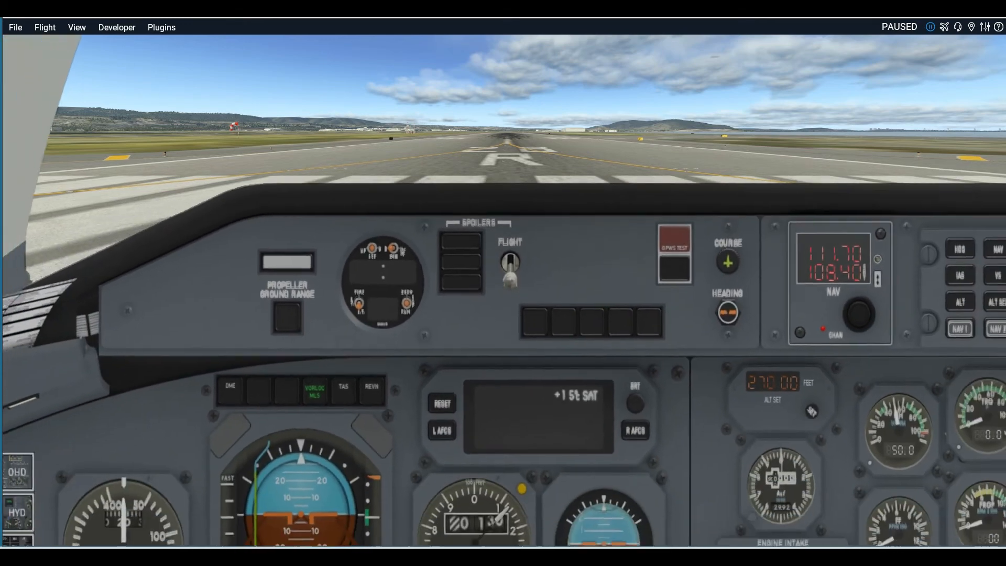
key(comma)
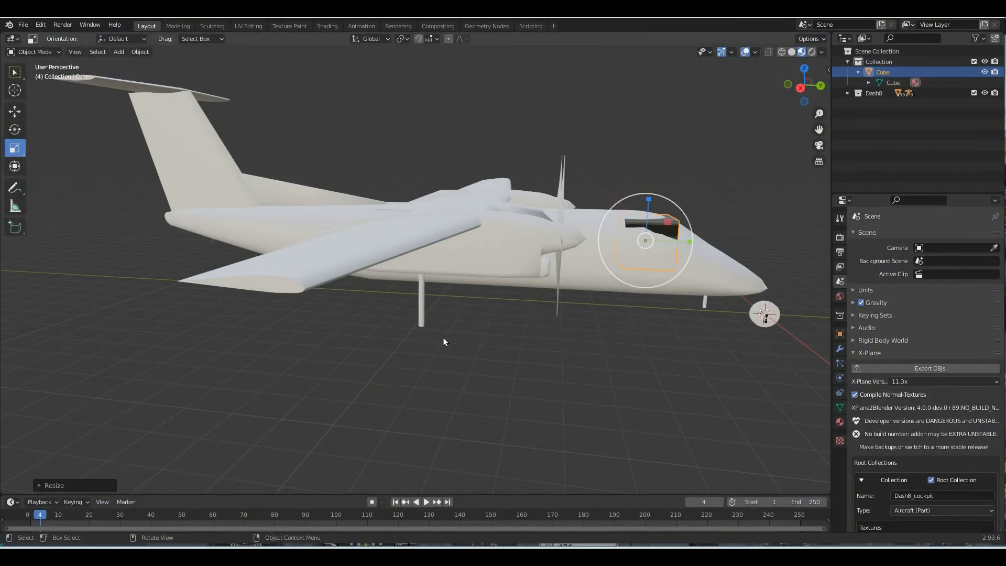
Step: In Blender, start opening another file and save the changes to Dash8_cockpit.blend when asked
click(24, 26)
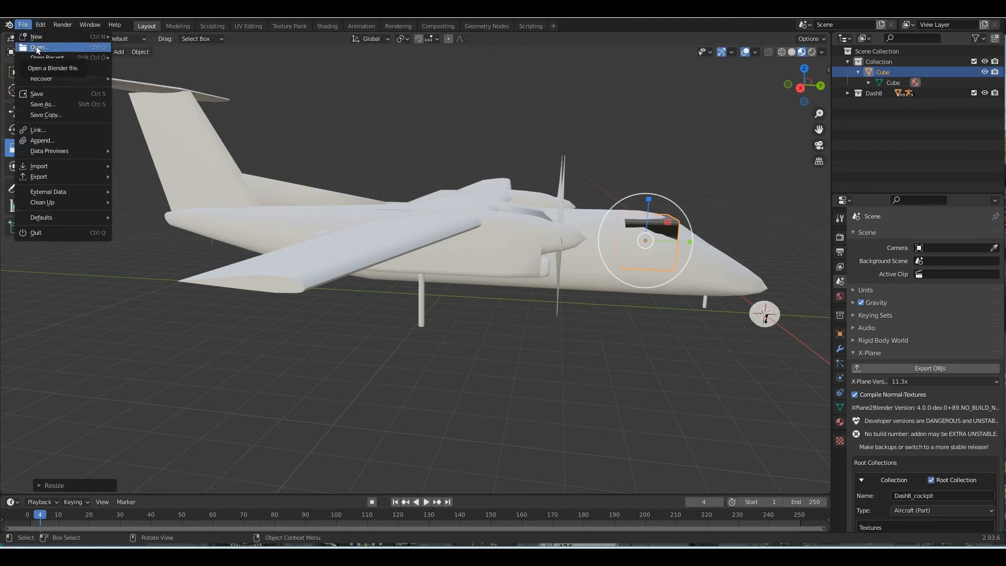
click(38, 48)
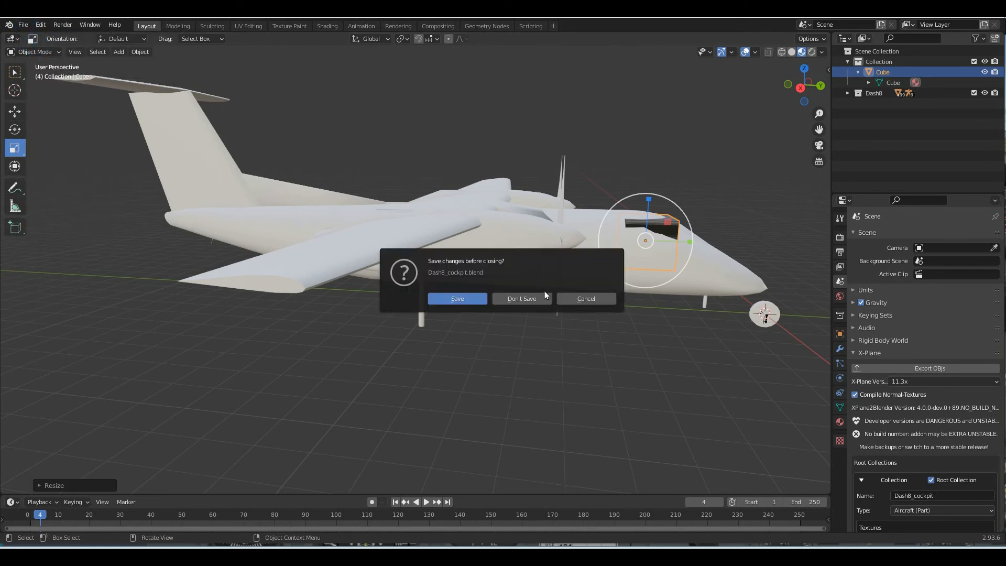
click(453, 299)
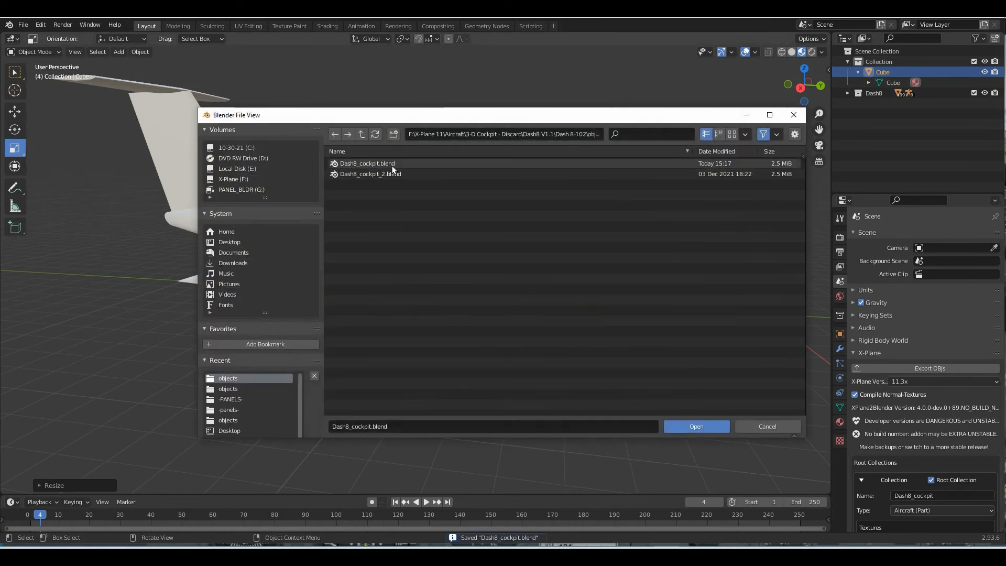
Step: Examine the Dash8_cockpit.blend and Dash8_cockpit_2.blend files in the objects folder and leave the file browser
click(388, 165)
click(391, 175)
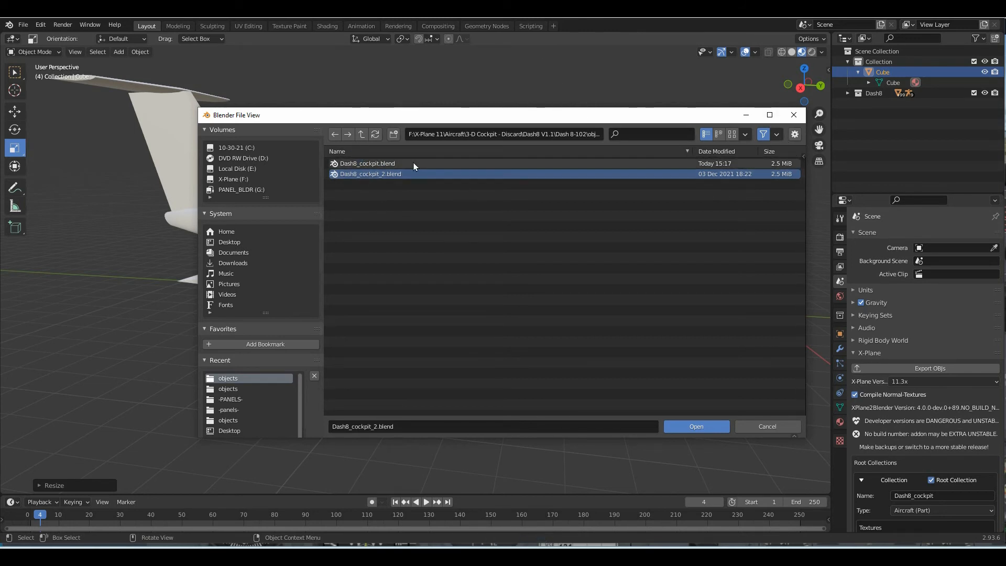
drag(409, 116, 359, 129)
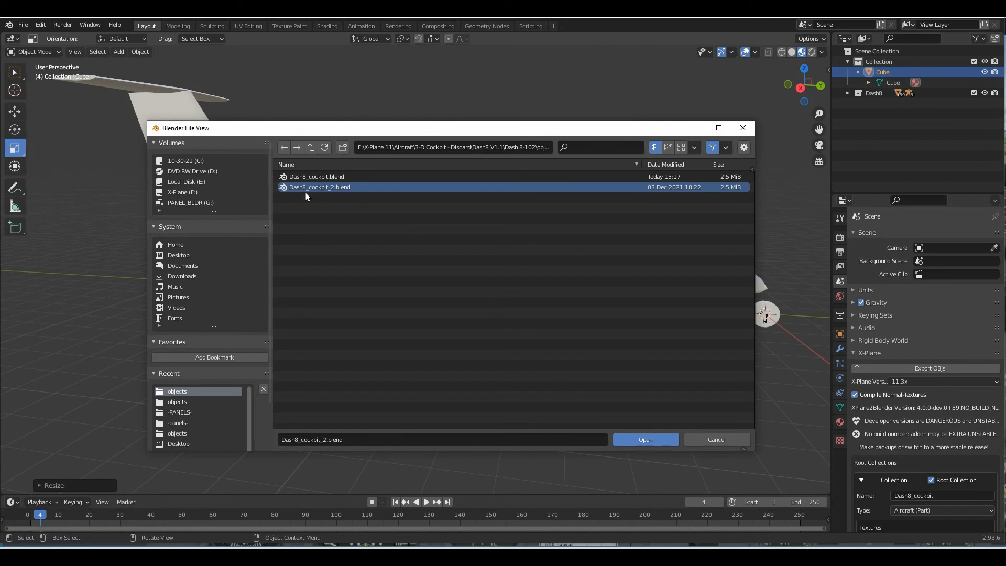
click(332, 177)
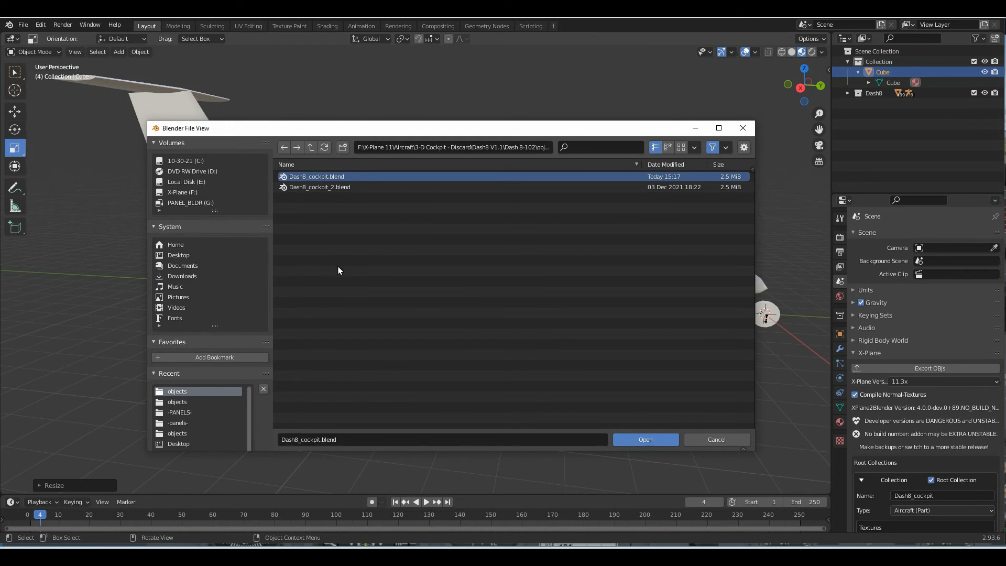
key(Return)
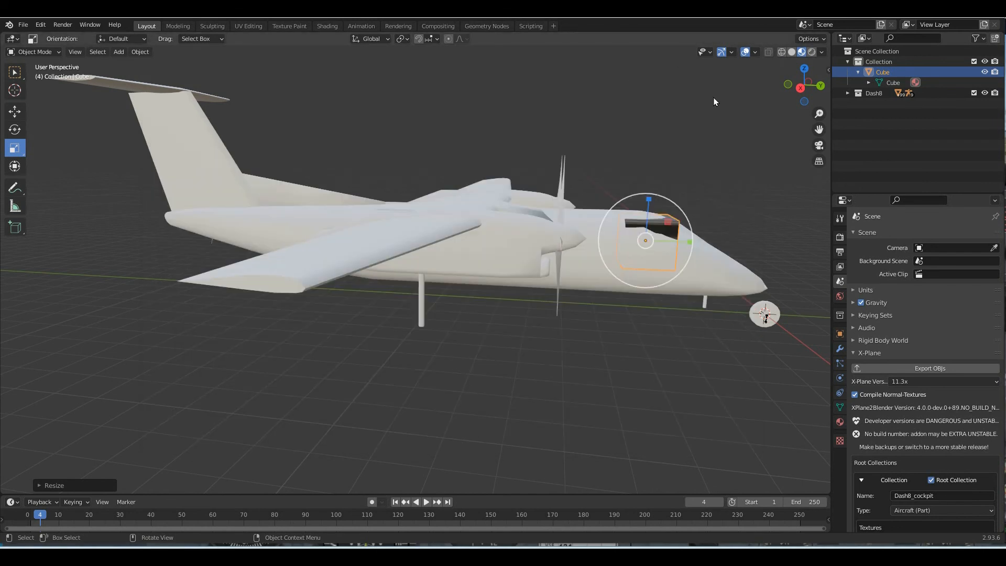
Step: Compare the aircraft in Solid, Wireframe, Rendered and Material Preview viewport shading, ending in Wireframe
click(792, 52)
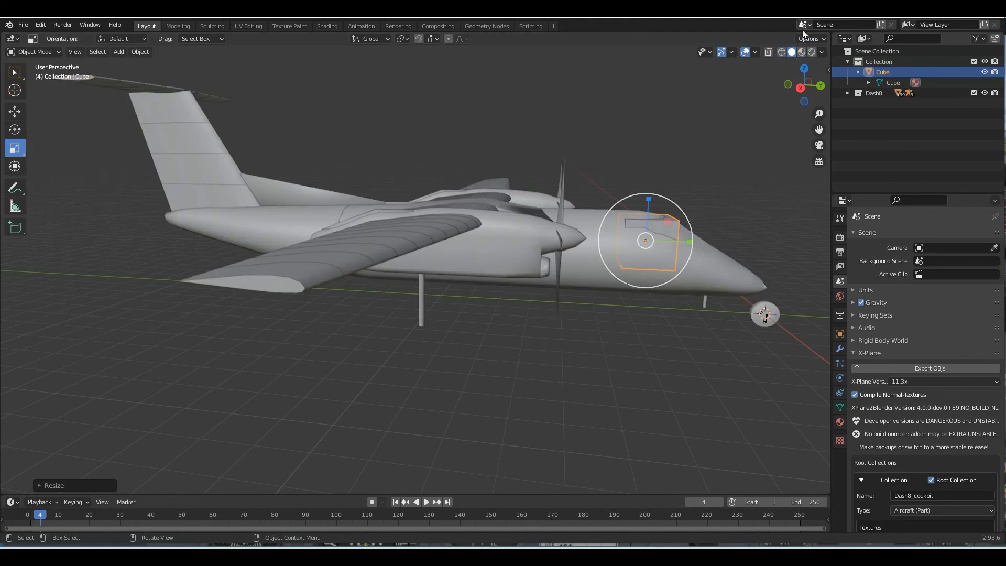
click(781, 52)
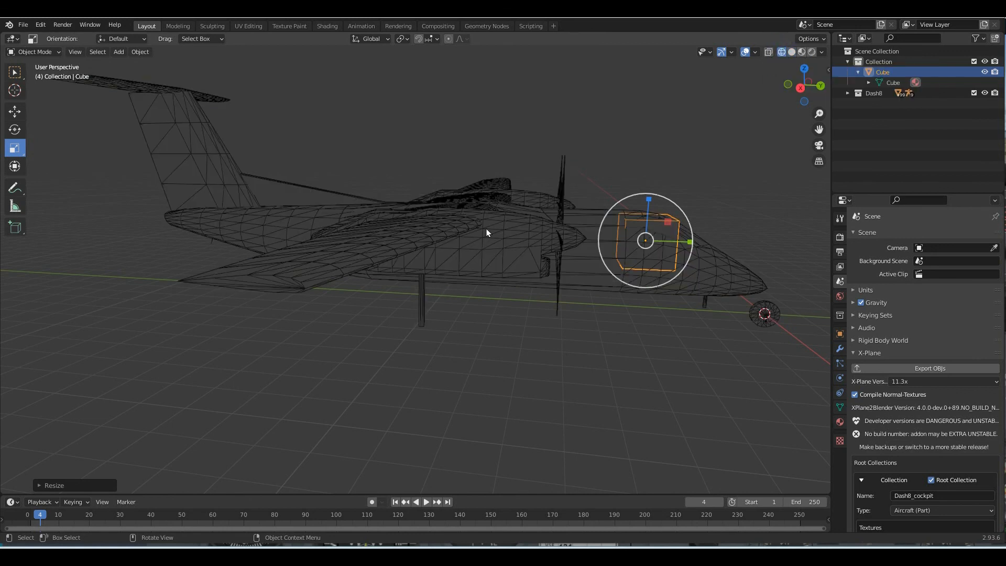
click(812, 52)
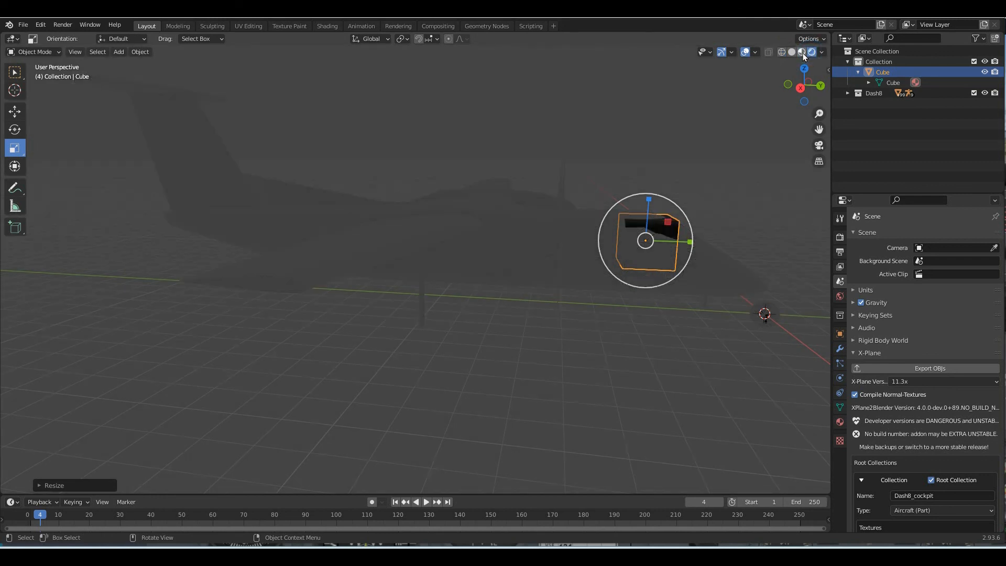
click(802, 52)
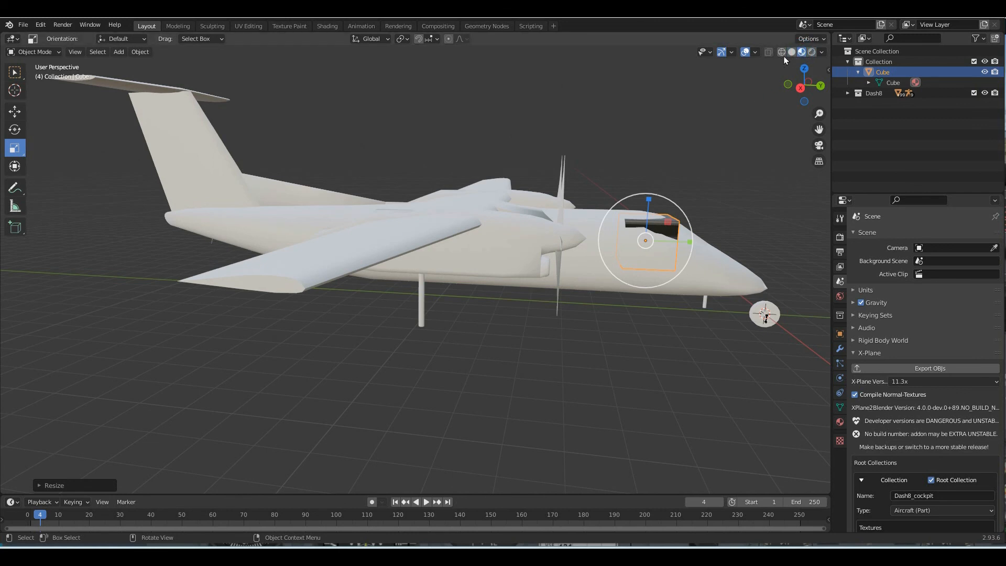
click(792, 52)
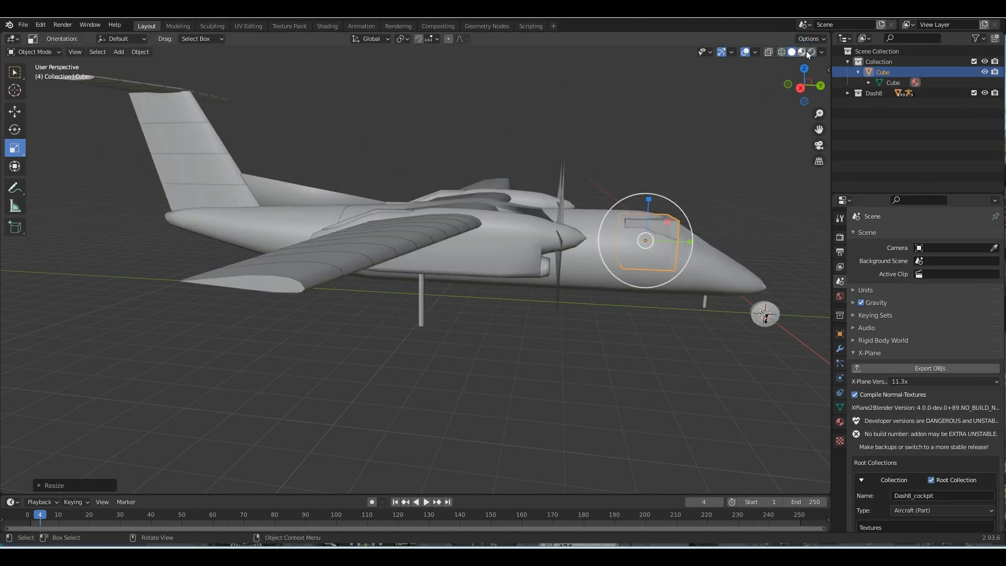
click(802, 52)
click(810, 51)
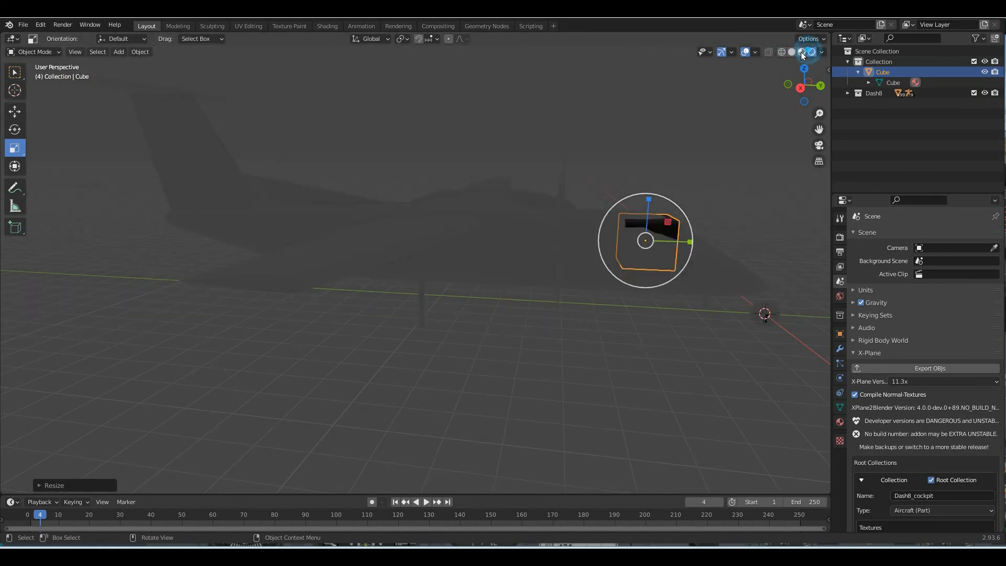
click(802, 52)
click(792, 52)
click(782, 52)
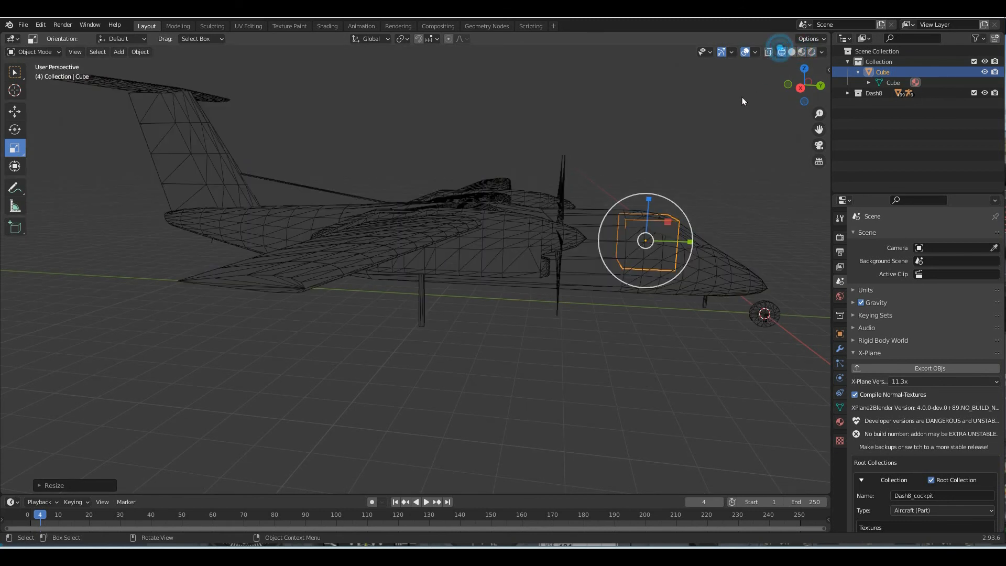